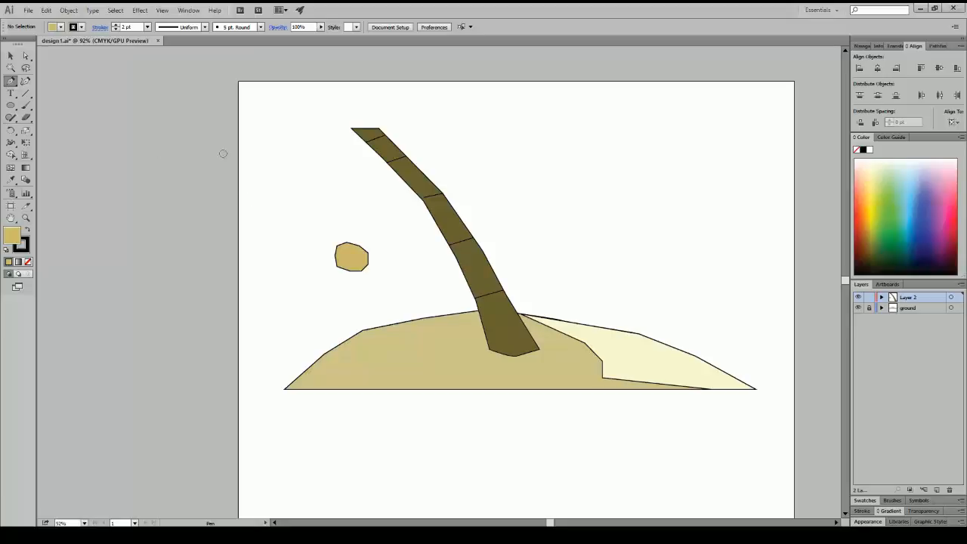
- Draw a closed teal sliver with the Pen tool along the upper-right edge of the small tan polygon
left_click(338, 246)
left_click(358, 250)
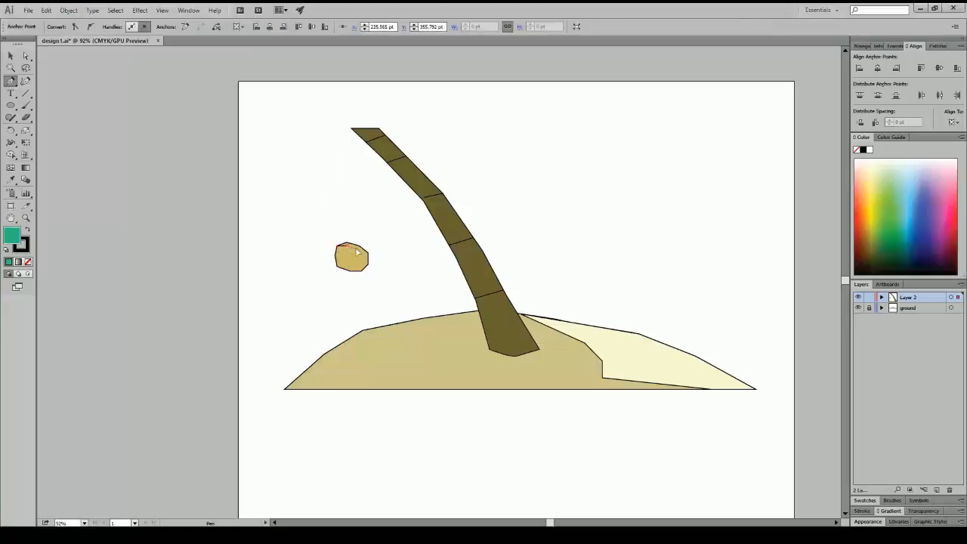
left_click(366, 255)
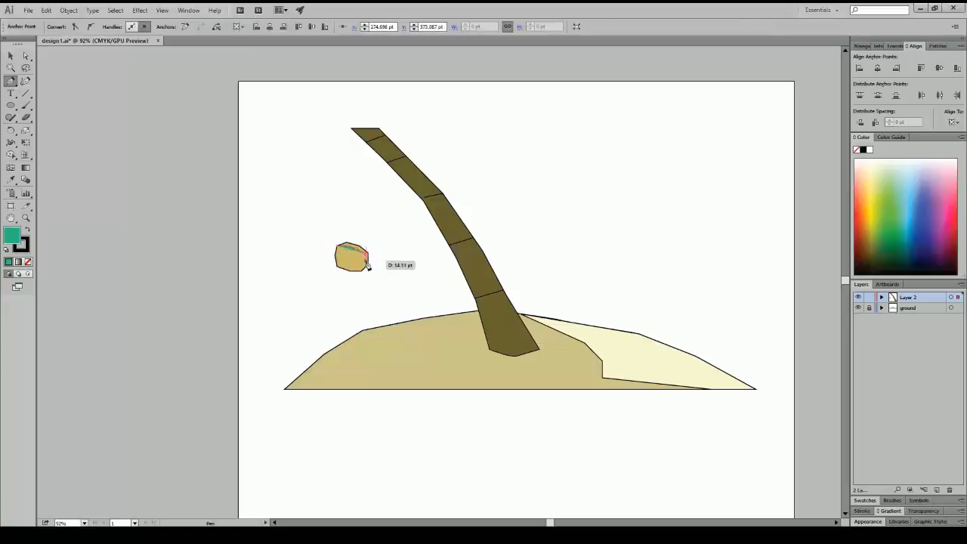
left_click(369, 270)
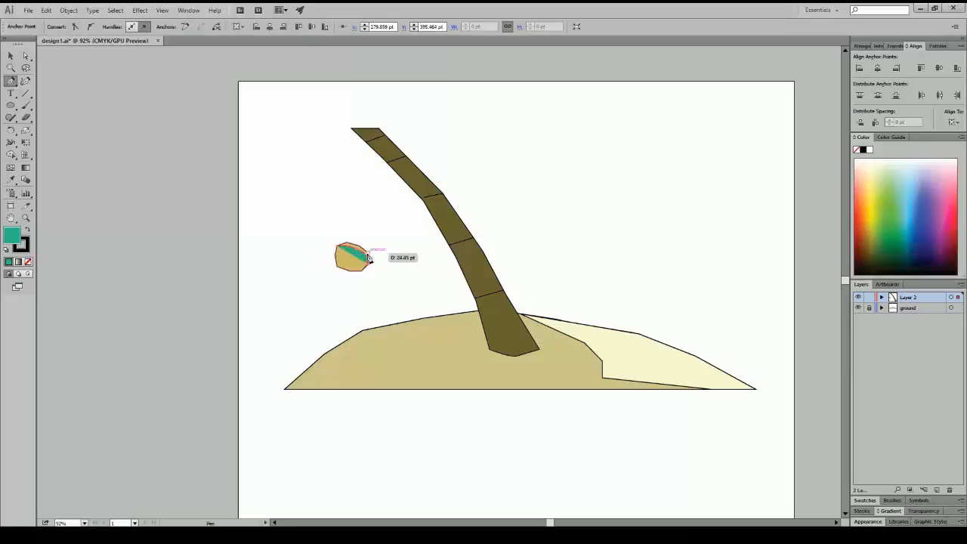
left_click(355, 244)
left_click(341, 251)
left_click(337, 246)
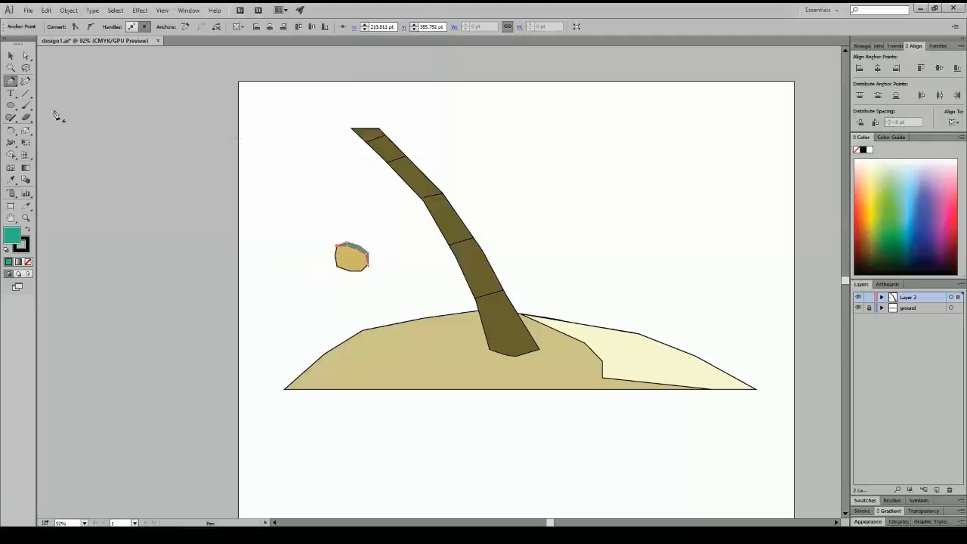
left_click(10, 56)
left_click(185, 142)
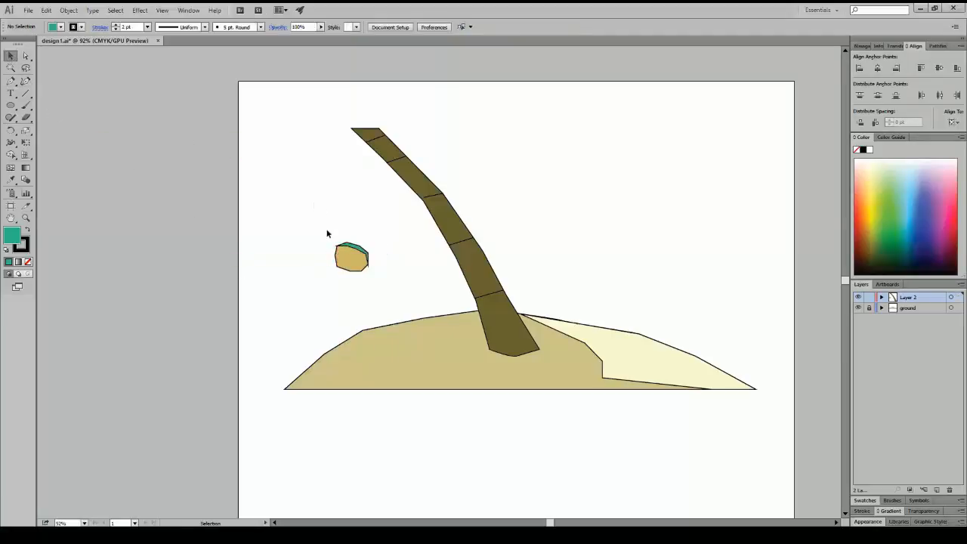
- Pull in the teal sliver's two pointed end anchors so they no longer stick out past the tan polygon's outline
left_click(356, 262)
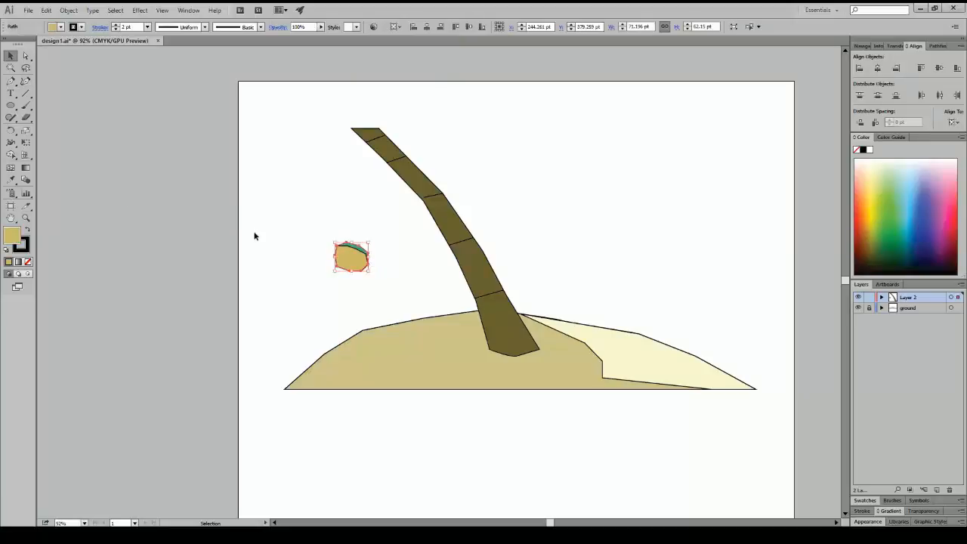
left_click(26, 56)
left_click(370, 269)
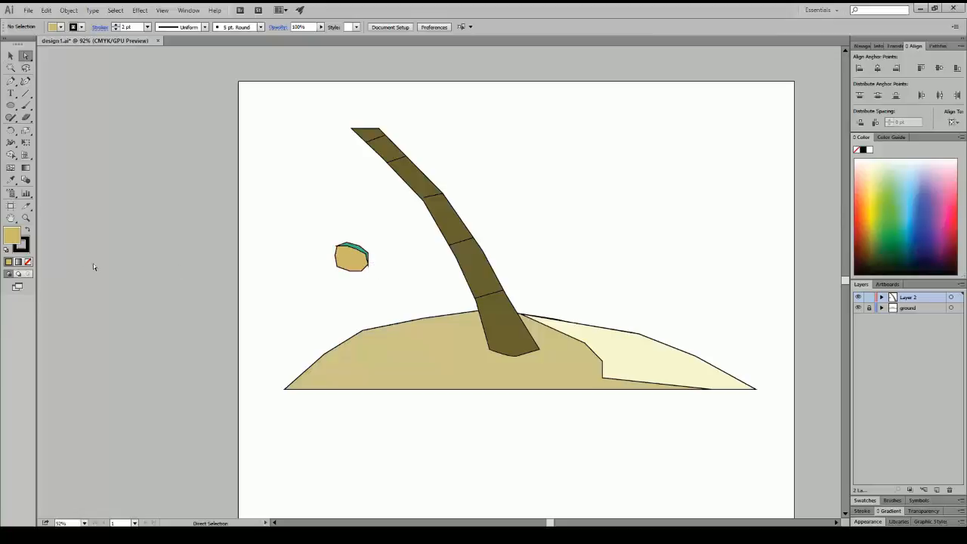
left_click(26, 218)
left_click(358, 266)
left_click(358, 266)
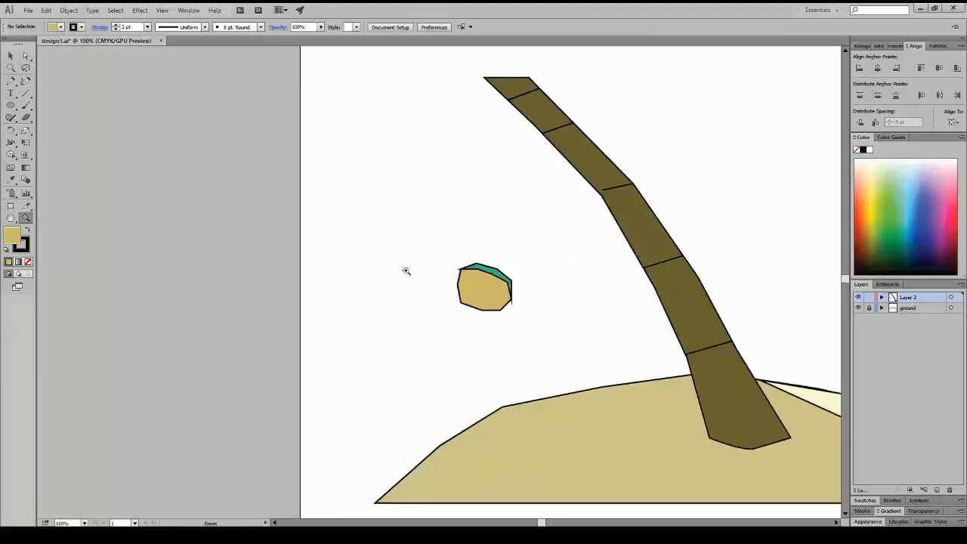
left_click(522, 302)
left_click(366, 269)
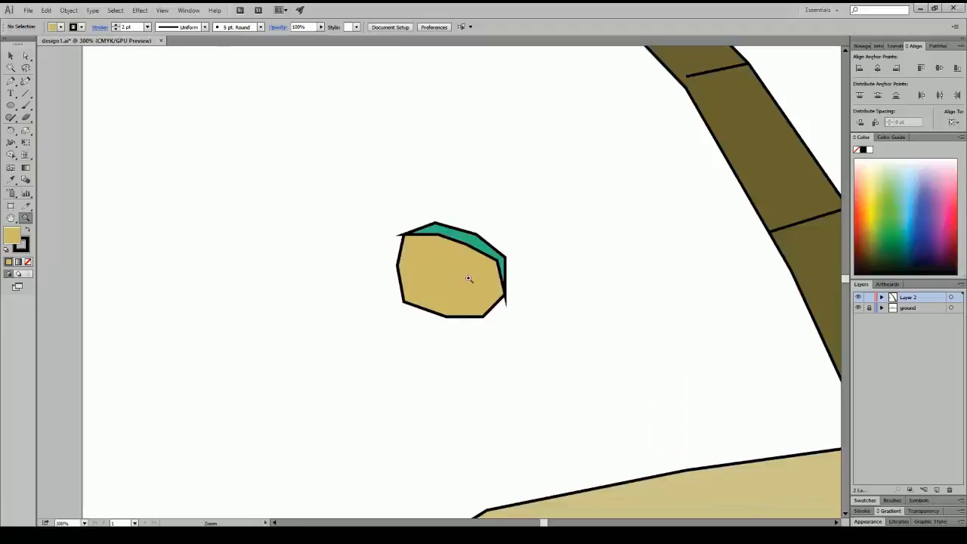
left_click(470, 280)
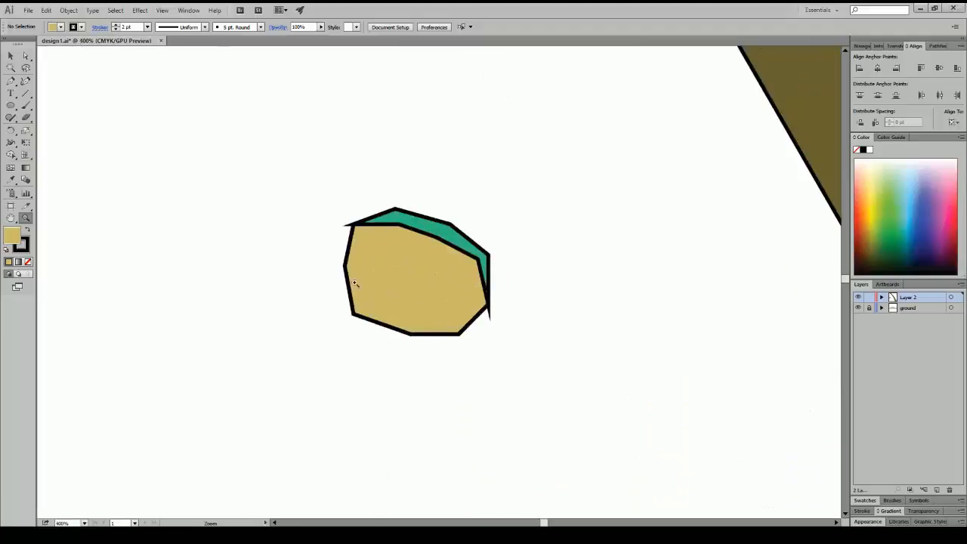
left_click(11, 55)
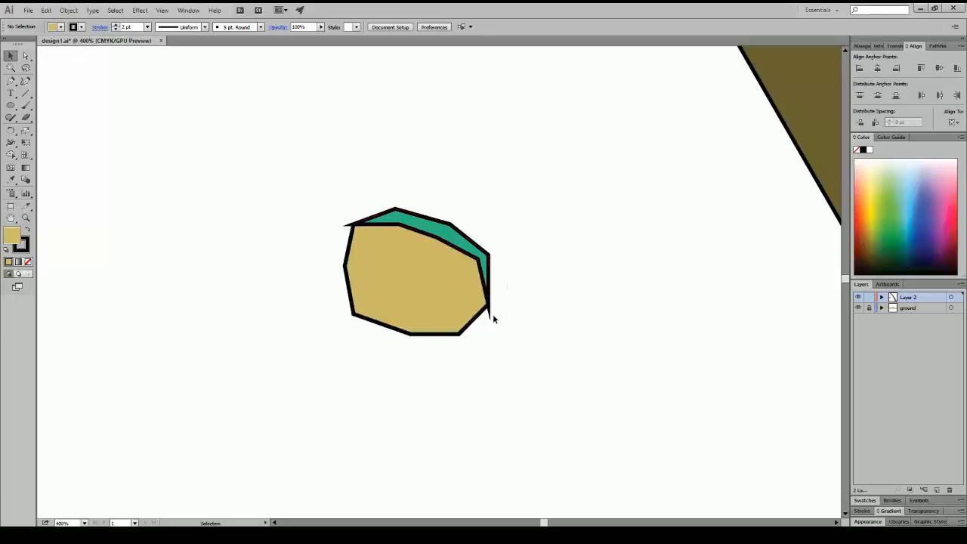
left_click(26, 56)
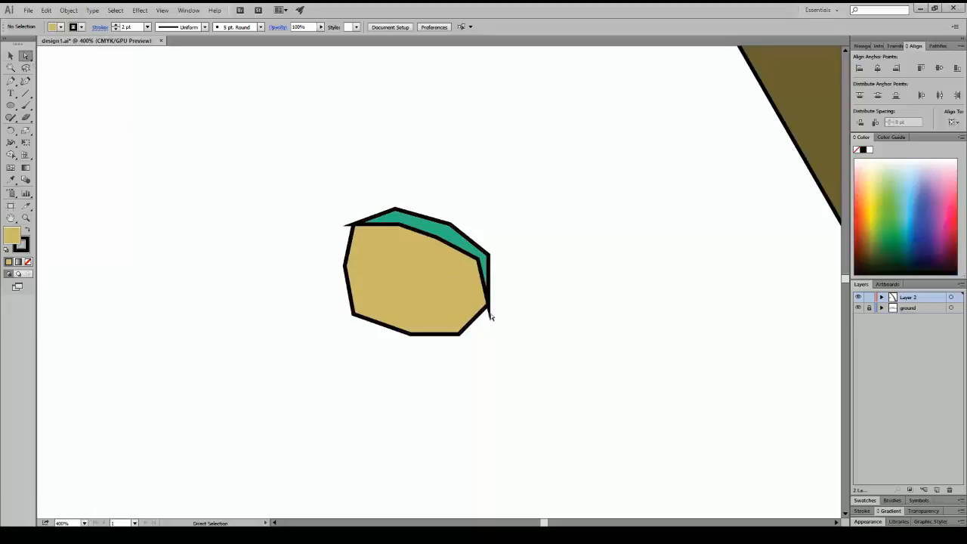
left_click(488, 296)
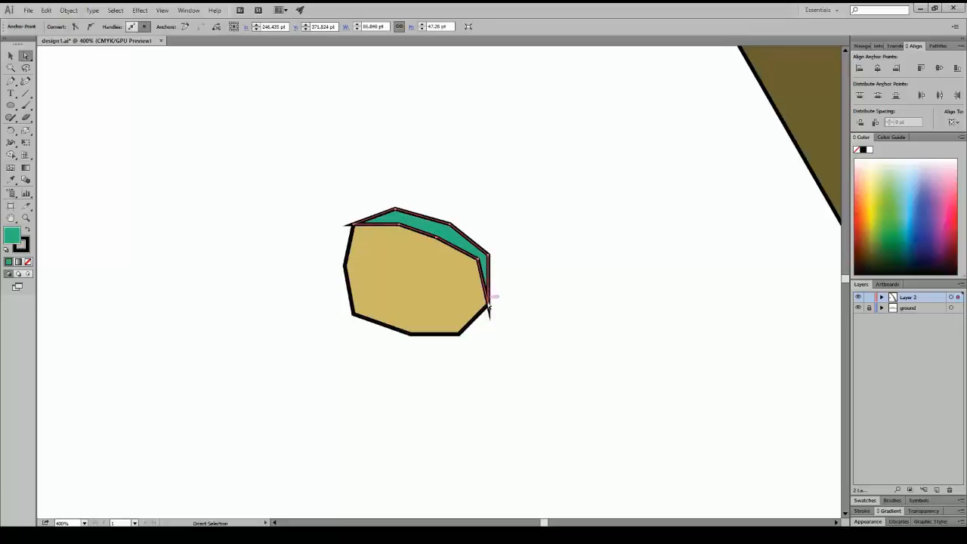
left_click_drag(489, 302, 484, 282)
mouse_move(346, 228)
left_mouse_down()
mouse_move(362, 225)
mouse_move(352, 222)
left_mouse_up()
left_click(322, 230)
- Recolor the sliver along the tan polygon's upper-right edge from the artwork palette to an olive green fill
left_click(426, 233)
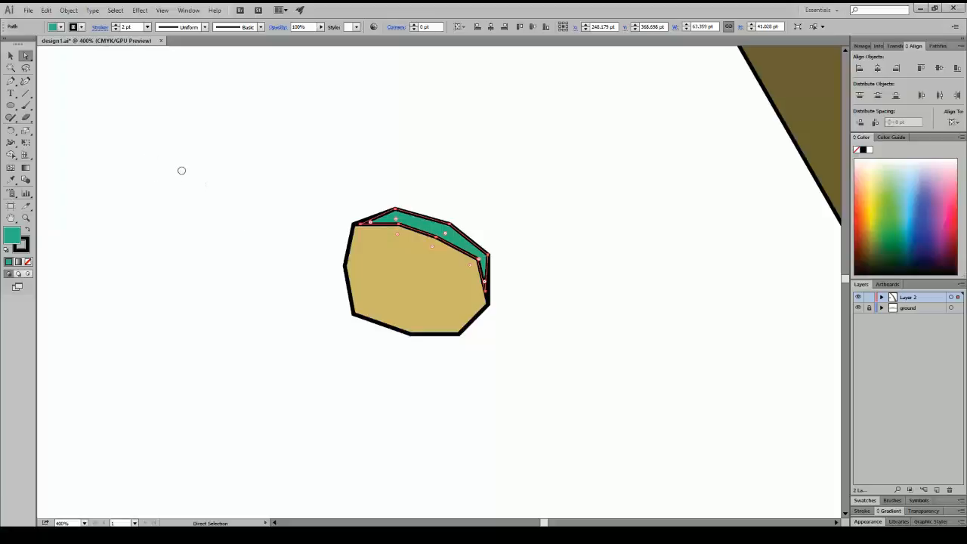
left_click(344, 126)
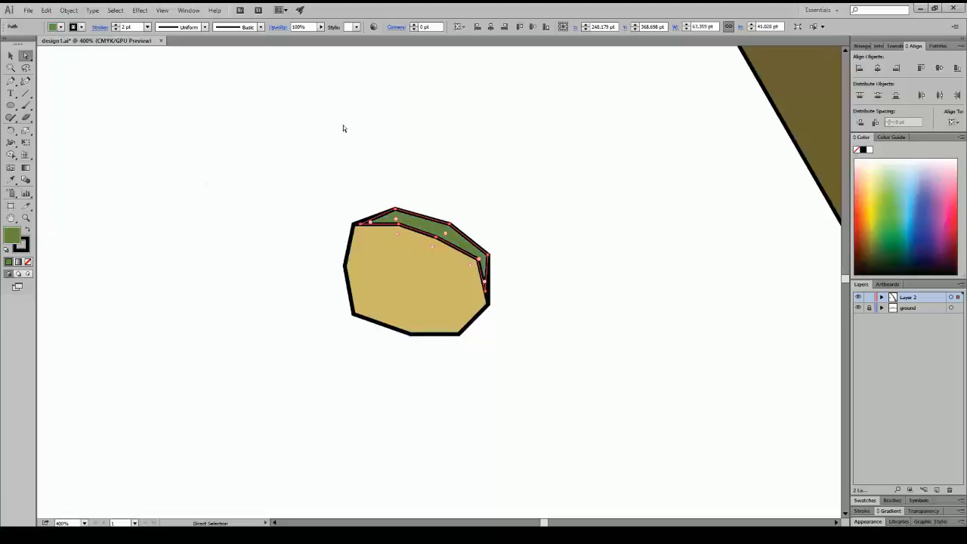
left_click(285, 227)
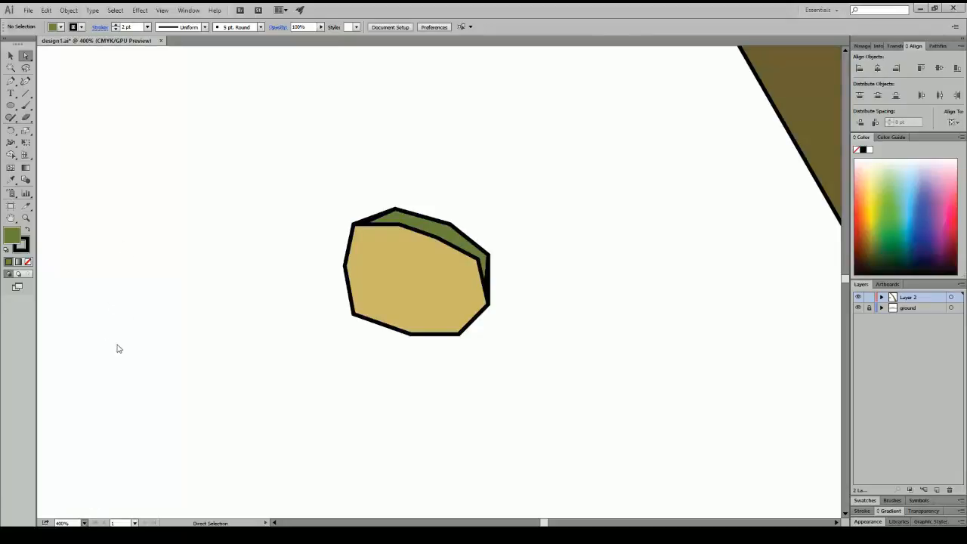
key("ctrl+1")
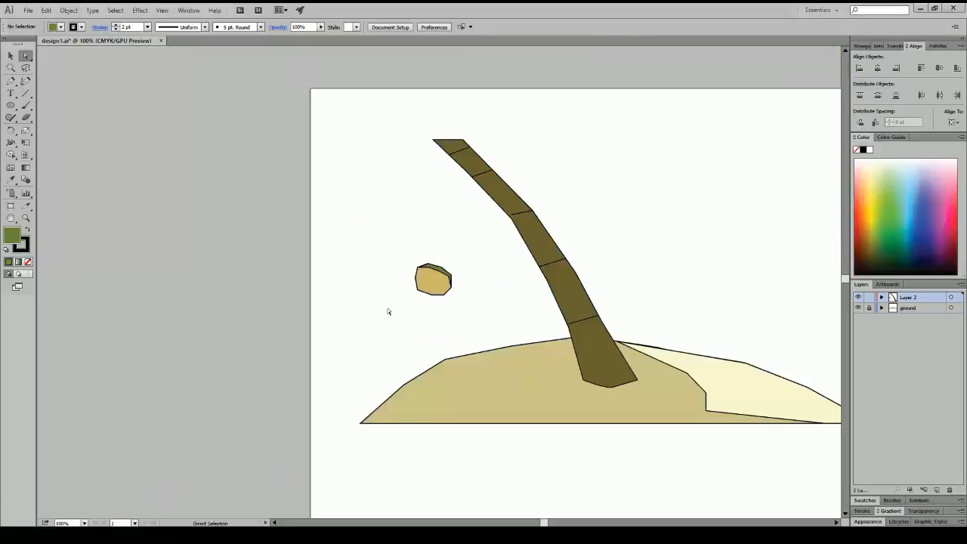
left_click(444, 287)
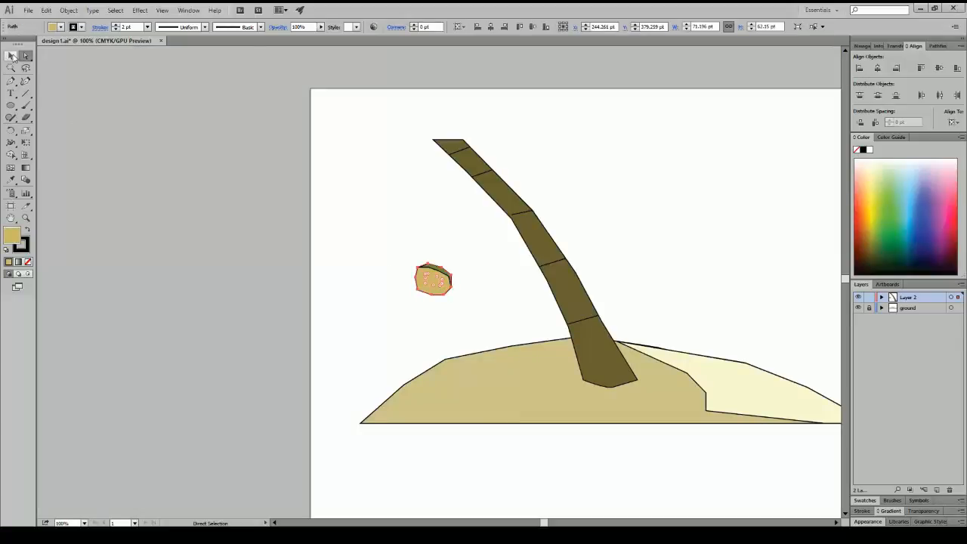
left_click(10, 56)
left_click(294, 218)
left_click_drag(436, 287, 497, 391)
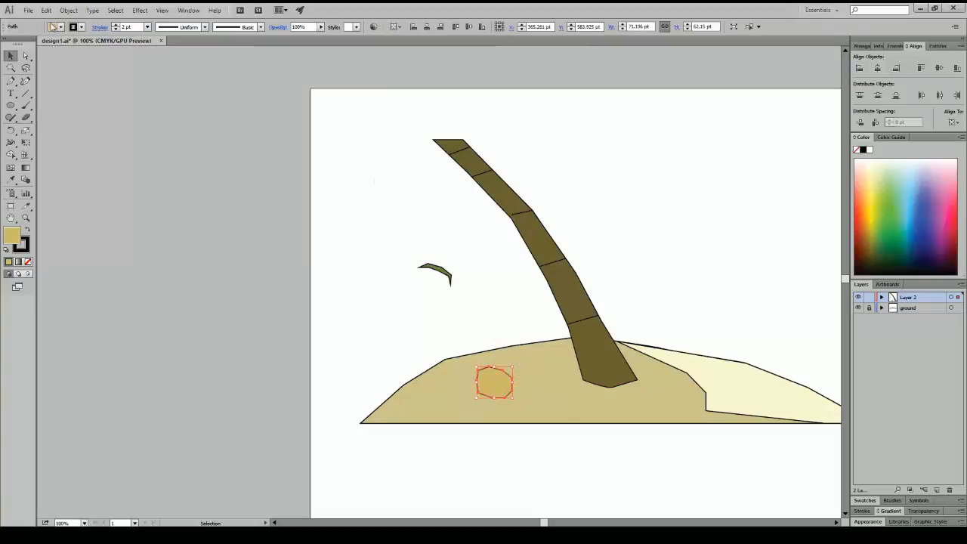
key("ctrl+z")
- Group the tan polygon with its green sliver and move the group onto the sand mound, left of the trunk
left_click_drag(397, 235, 506, 387)
key("ctrl+g")
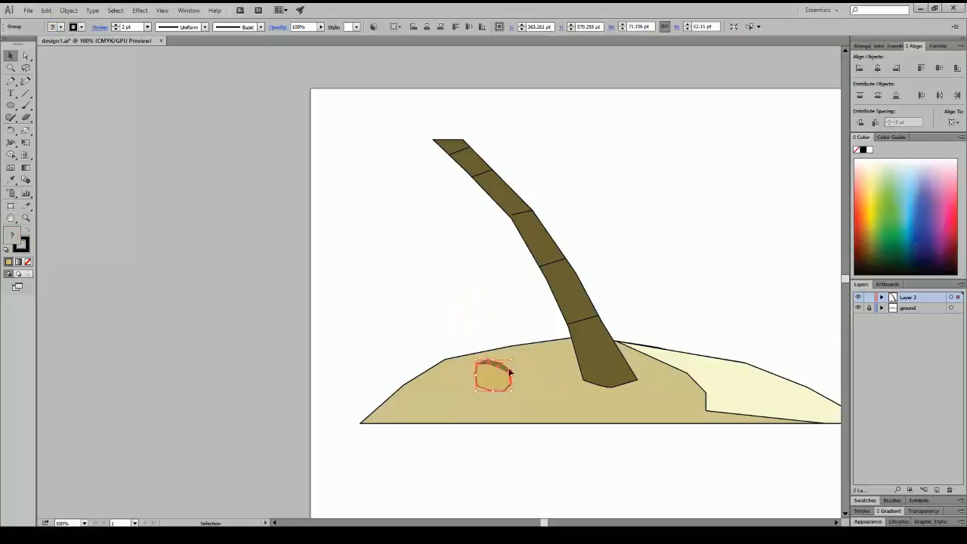
left_click(489, 298)
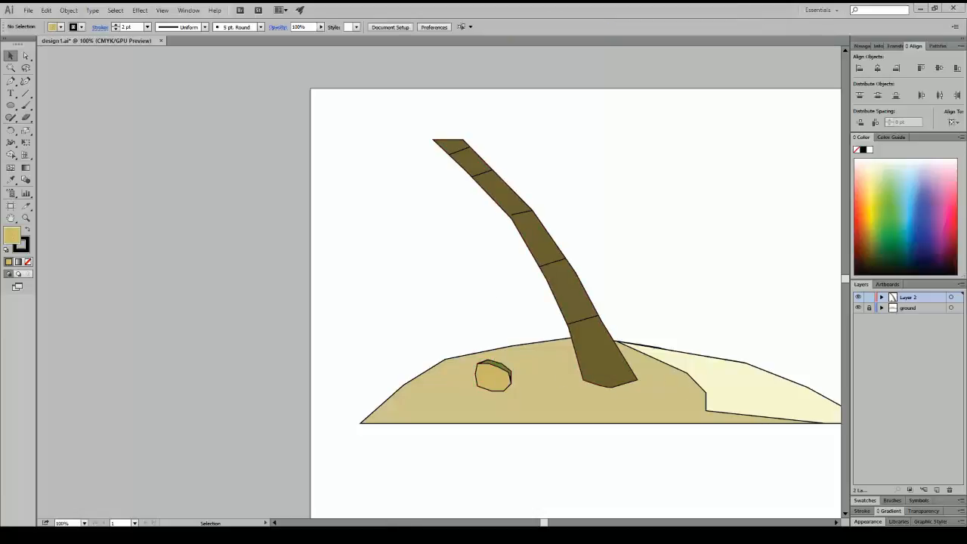
- Remove two of the trunk's segment lines and draw a closed tan highlight strip with the Pen tool along the trunk's right side
key("ctrl+z")
left_click(11, 81)
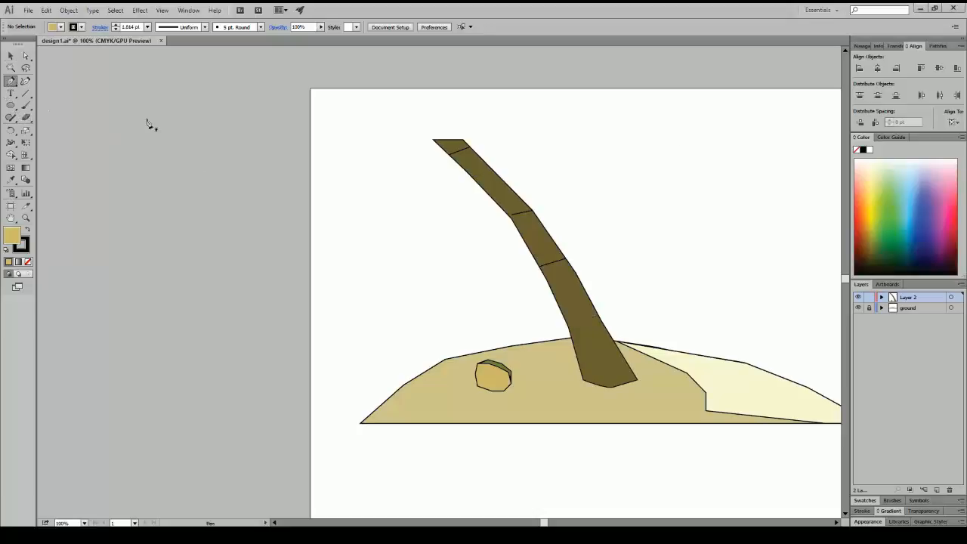
left_click(463, 140)
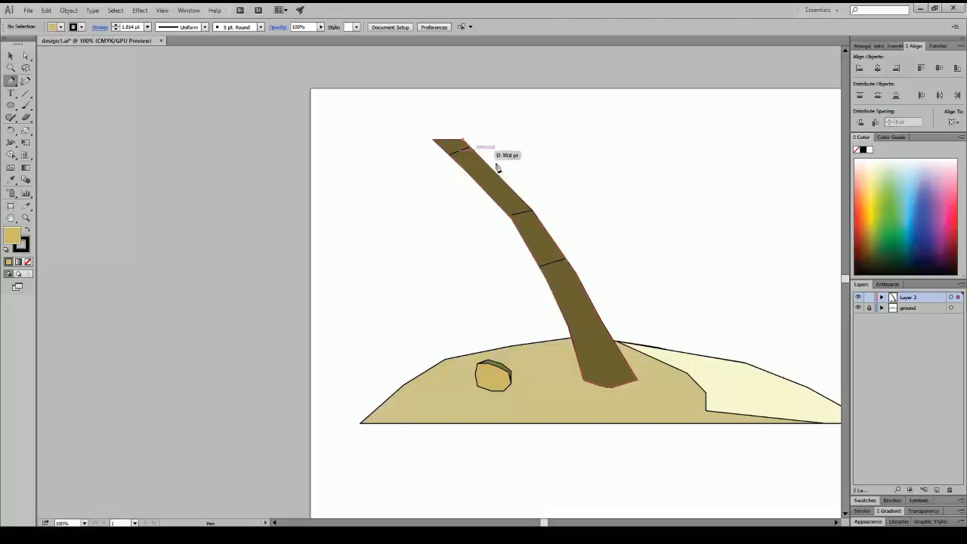
left_click(531, 210)
left_click(566, 259)
left_click(567, 260)
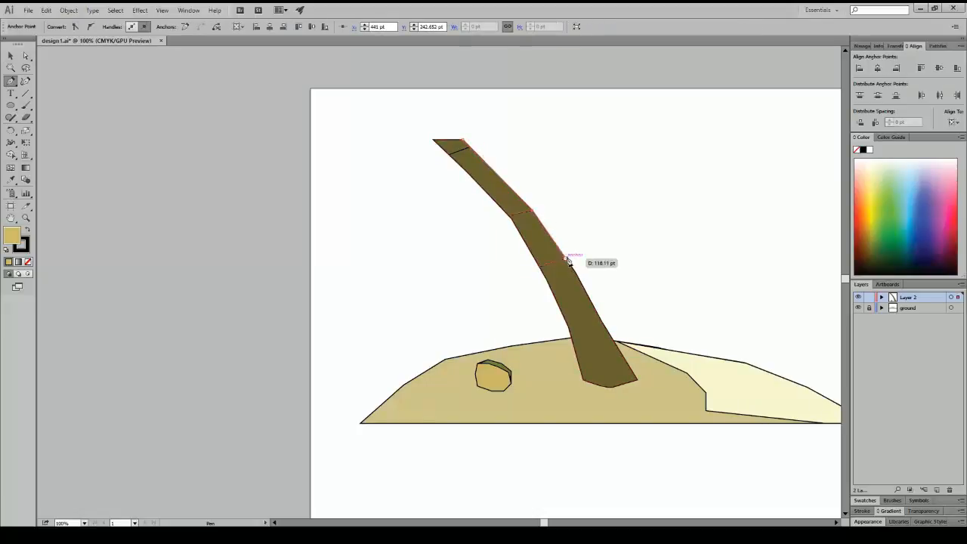
left_click(610, 344)
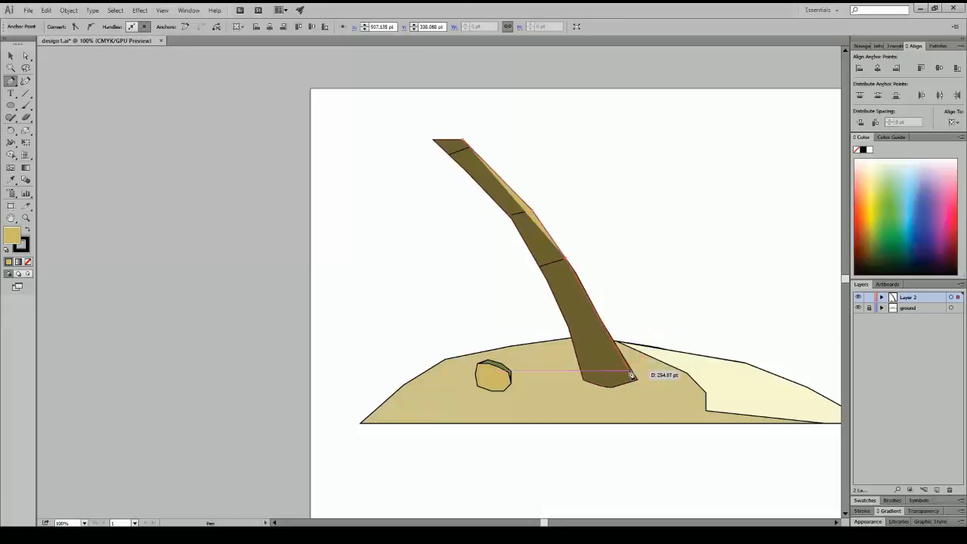
left_click(636, 381)
left_click(611, 386)
left_click(558, 265)
left_click(528, 215)
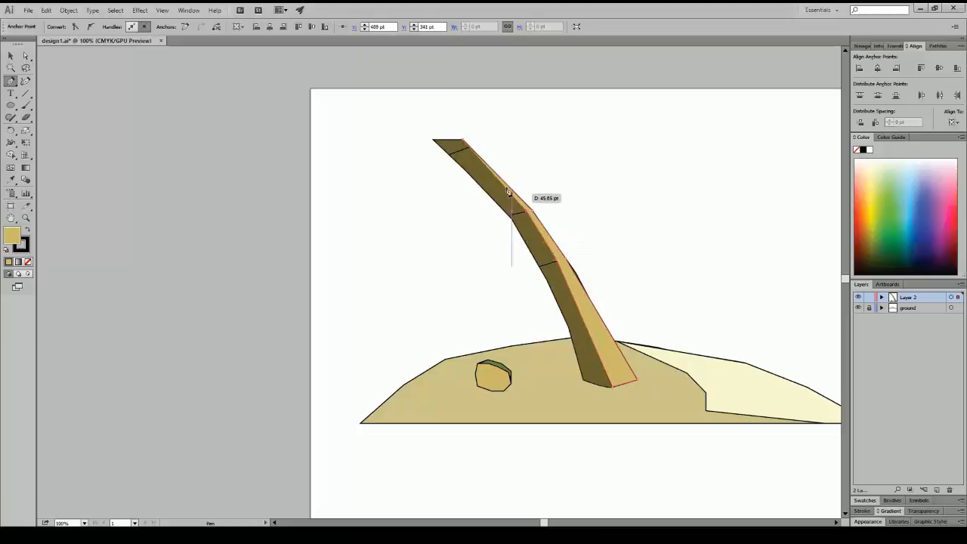
left_click(464, 143)
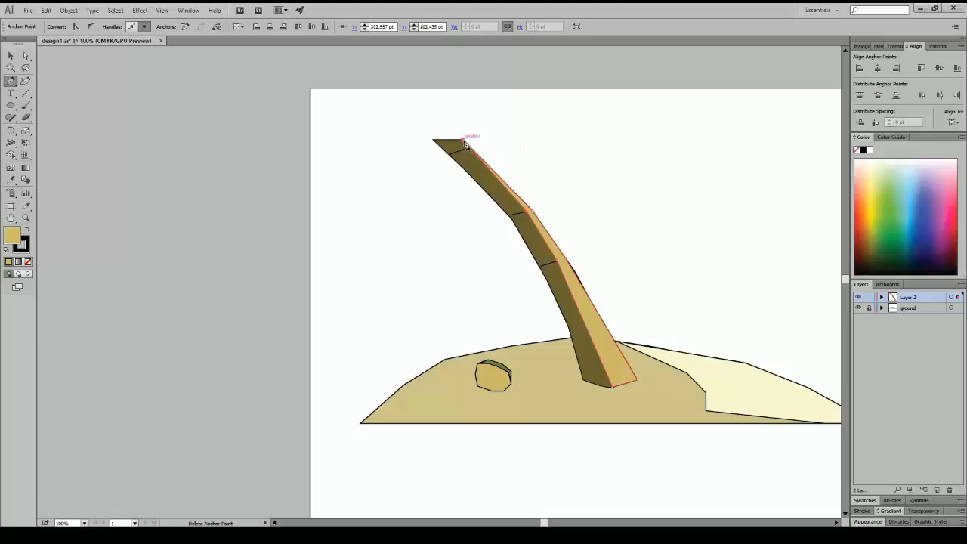
key("v")
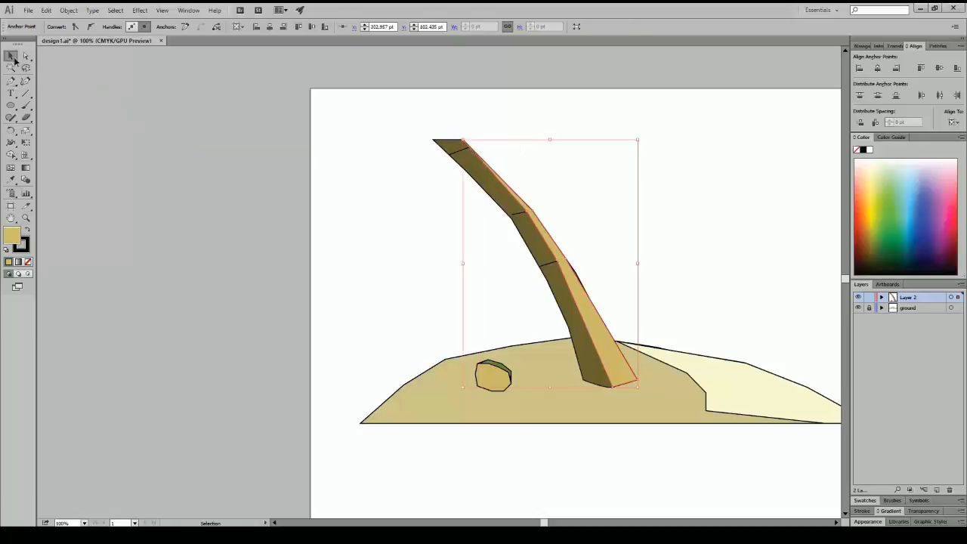
left_click(242, 154)
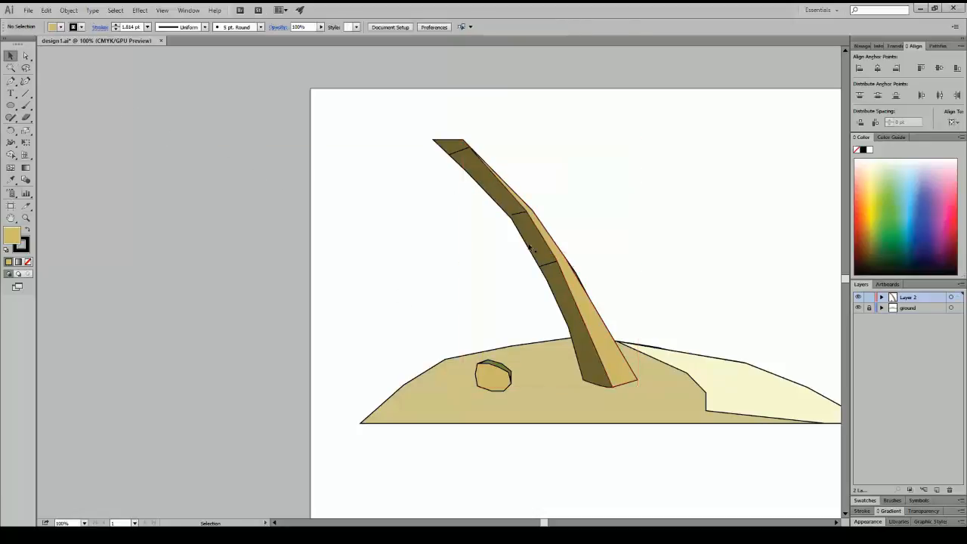
- Move the tan highlight path in Layer 2 below the segment lines, directly above the trunk path
left_click(572, 285)
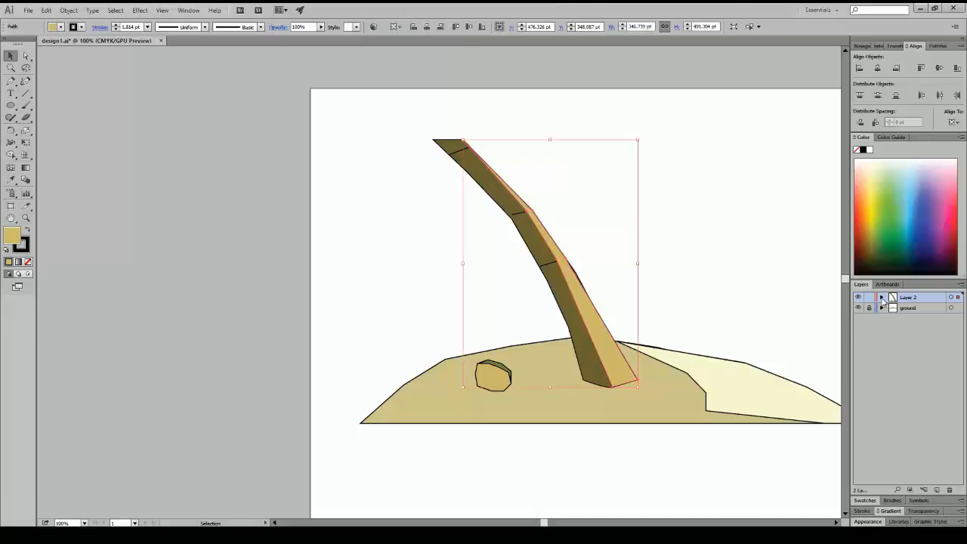
left_click(880, 297)
left_click(914, 311)
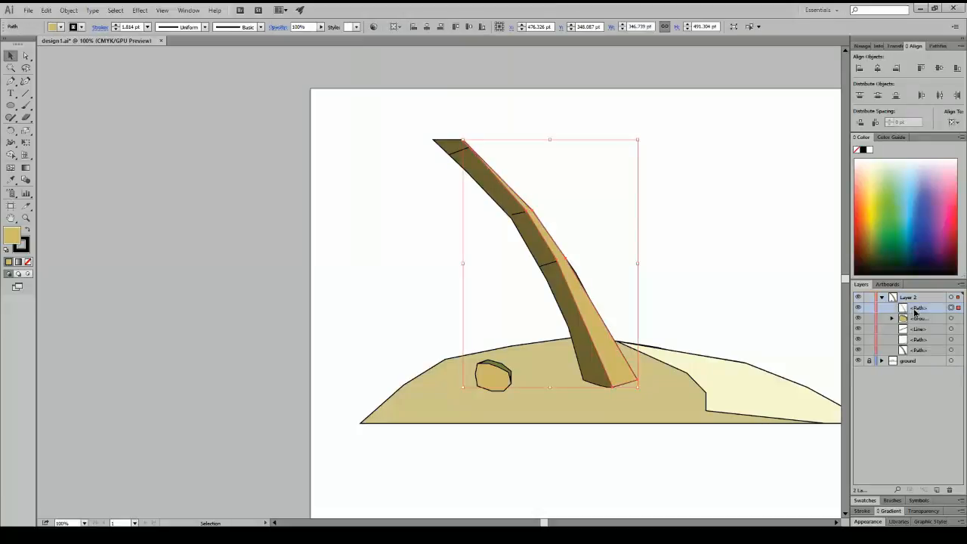
left_click_drag(923, 312, 915, 350)
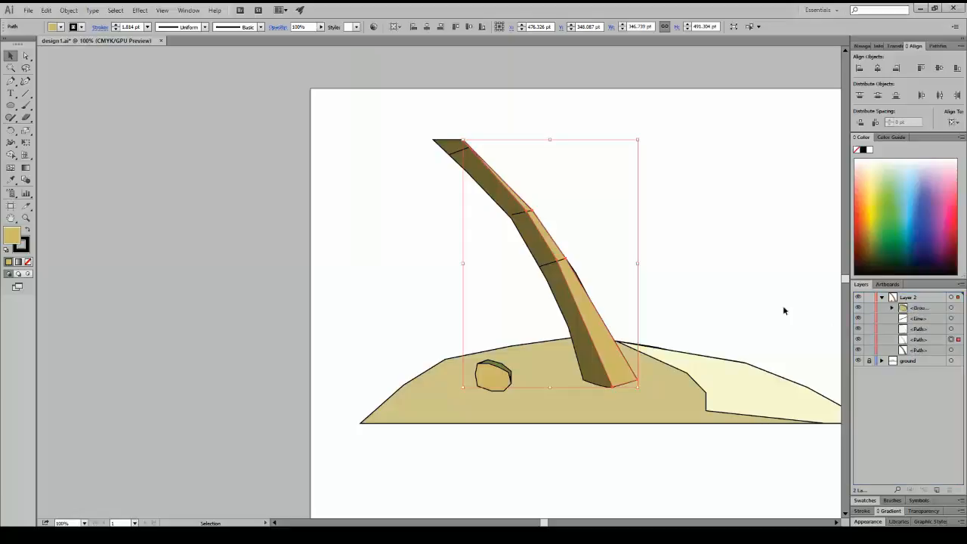
left_click(668, 277)
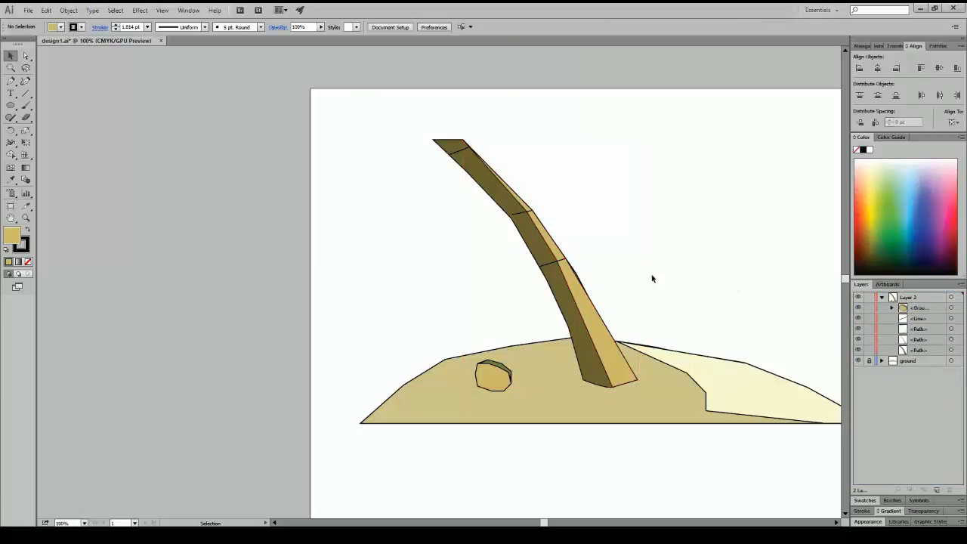
left_click(583, 301)
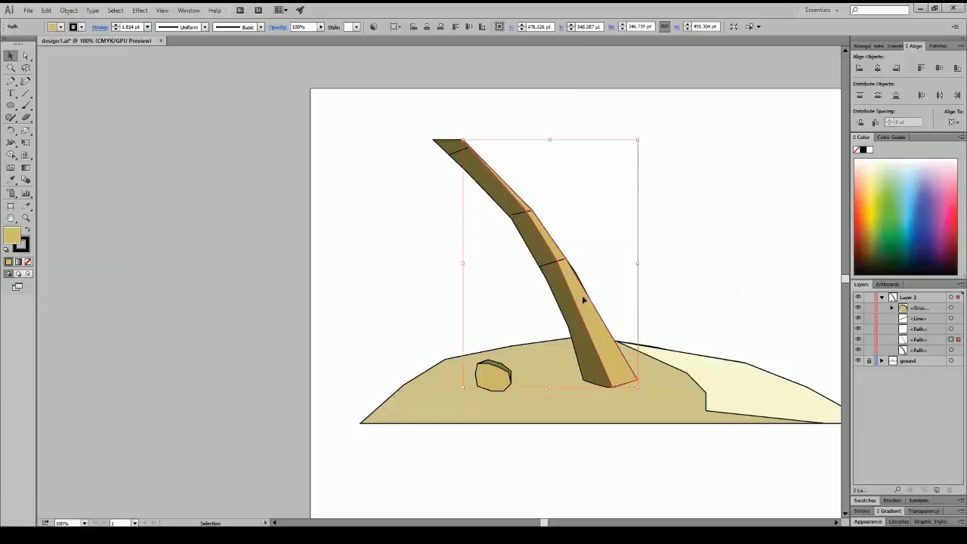
left_click(709, 247)
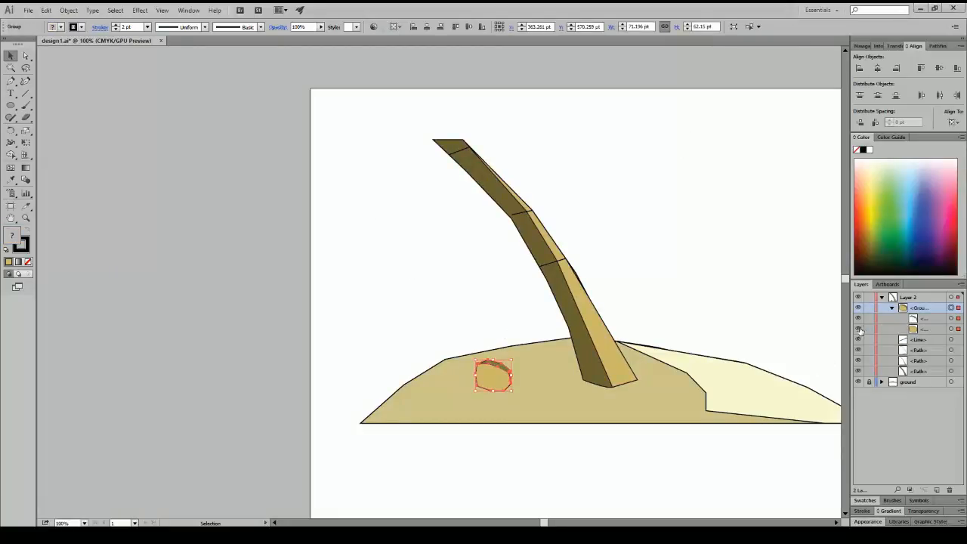
- Cut the tan and green coconut group out of Layer 2 and paste it into a new layer, left of the trunk
left_click(498, 305)
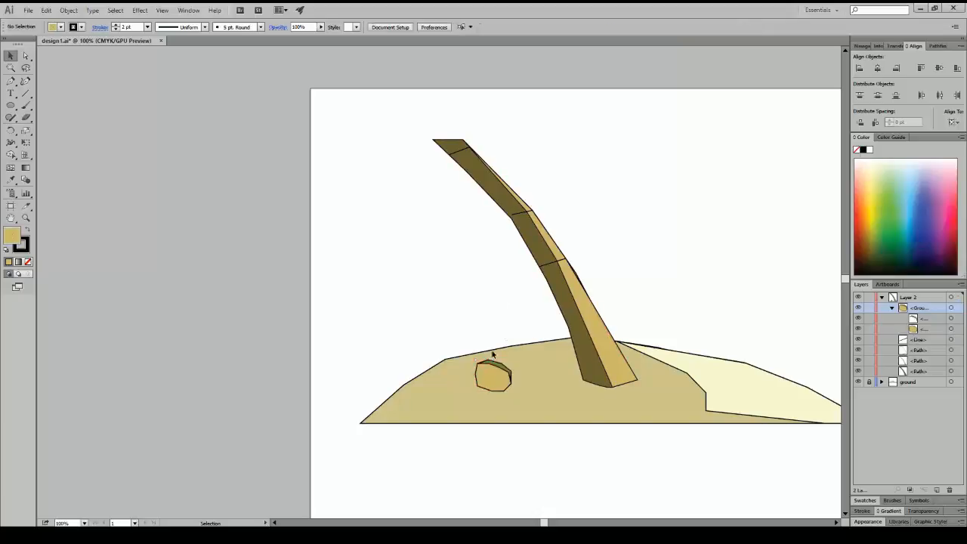
left_click_drag(498, 384, 409, 294)
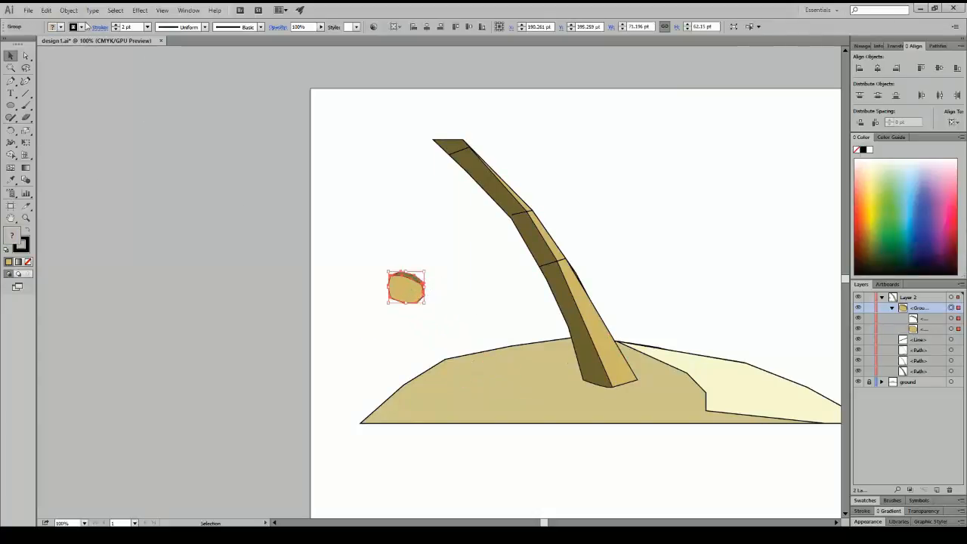
key("Delete")
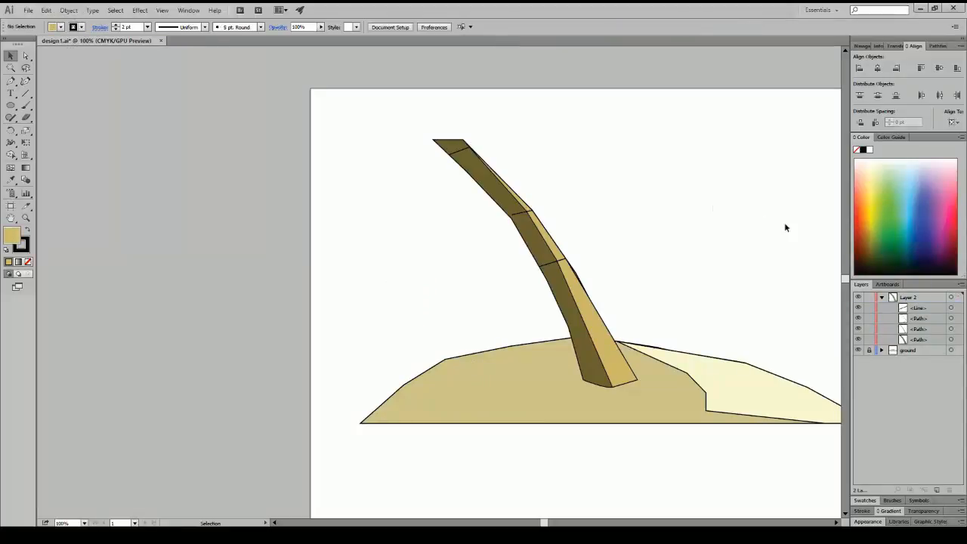
left_click(882, 298)
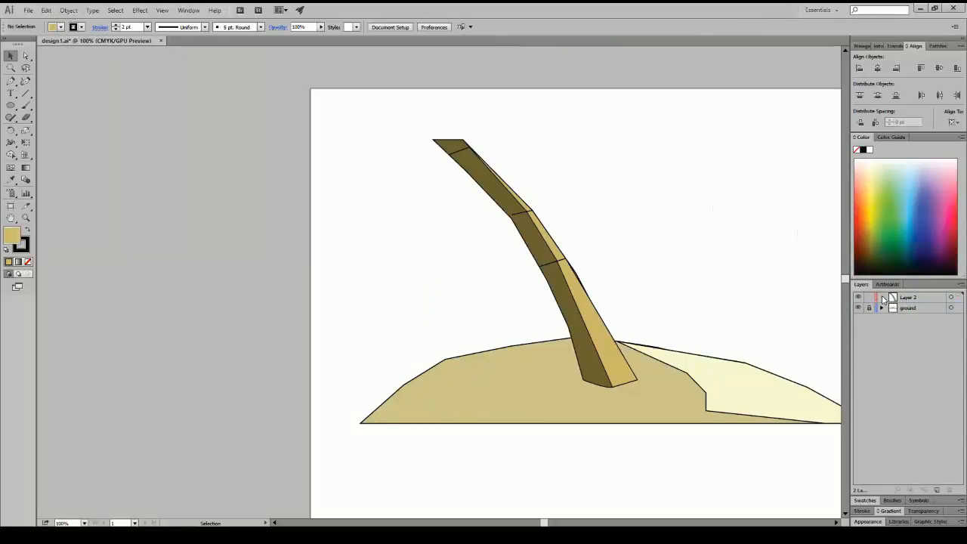
left_click(937, 490)
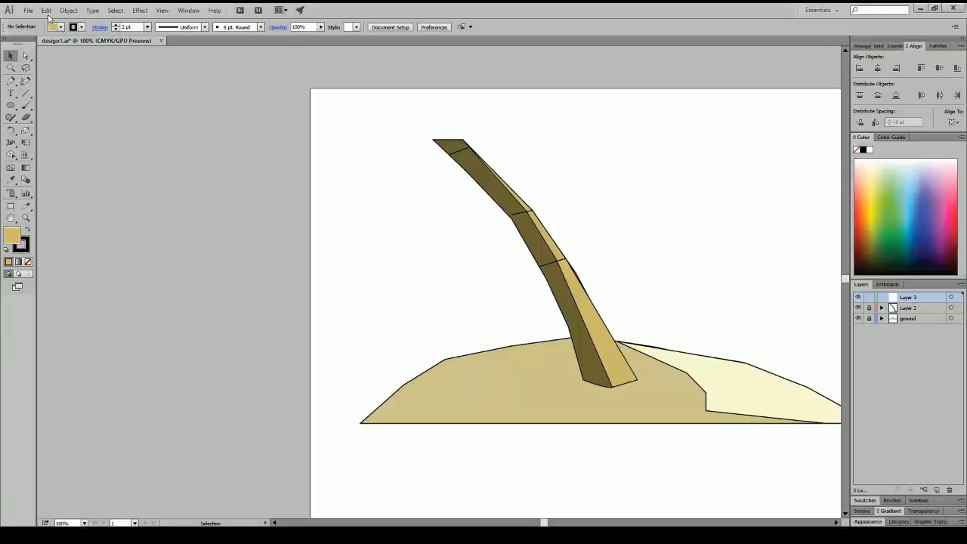
key("ctrl+v")
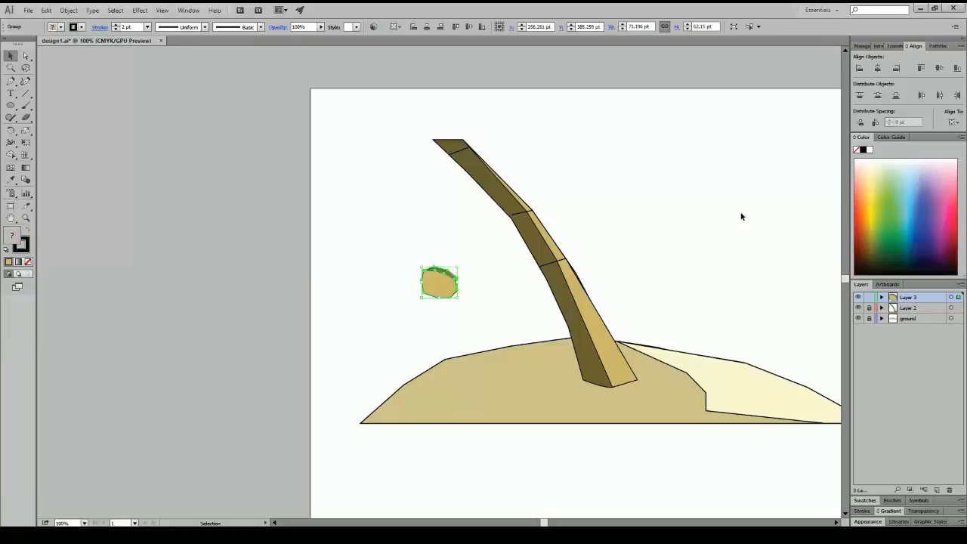
- Rename the coconut's layer to cocca and add a new empty layer at the head of the layer stack
double_click(910, 297)
type("cocca")
left_click(911, 355)
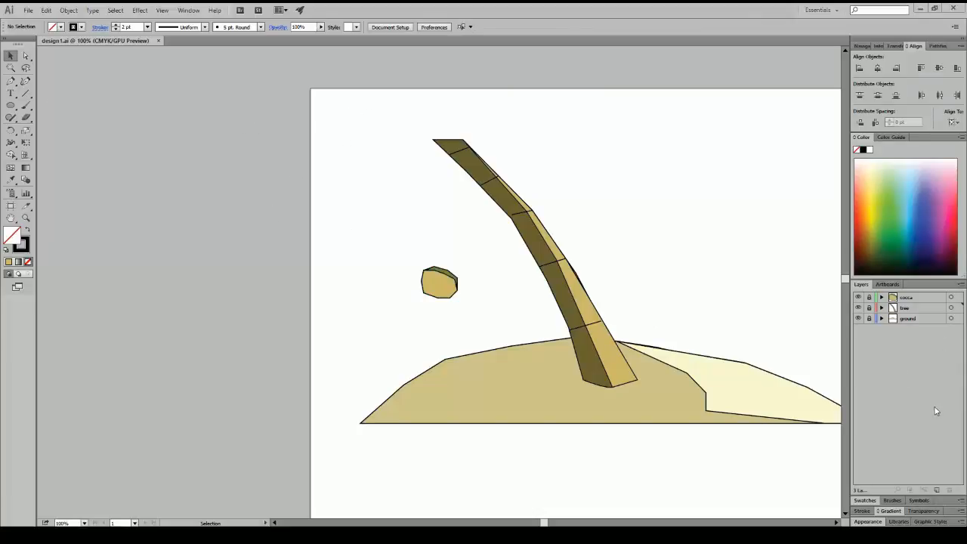
left_click(935, 489)
left_click_drag(911, 314, 910, 294)
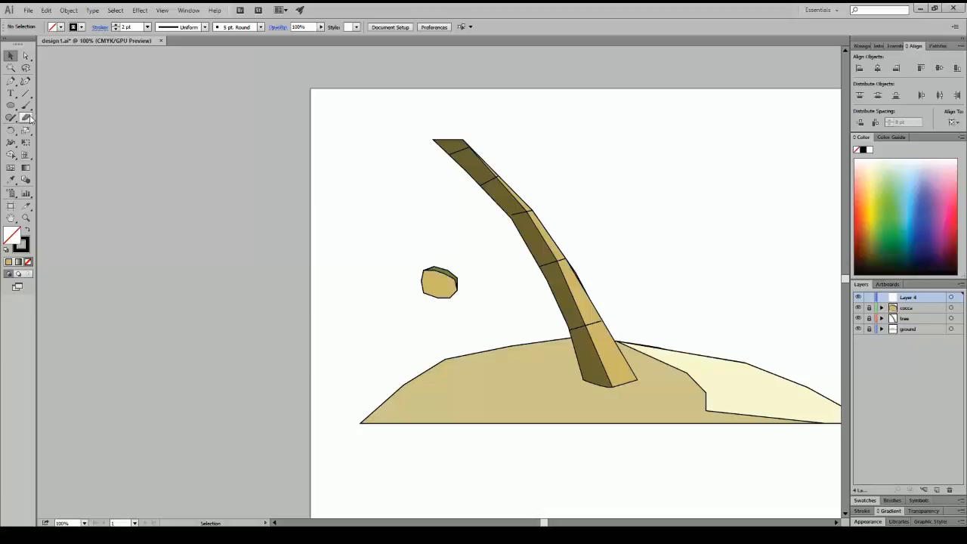
- Draw a closed, jagged palm frond outline with the Pen tool, arching down and left from beside the trunk's upper end
left_click(11, 81)
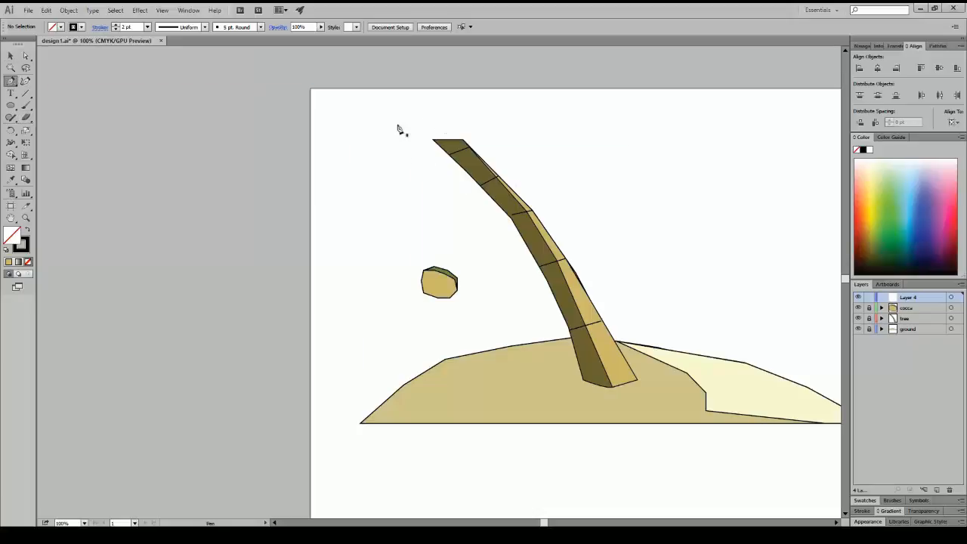
left_click(426, 113)
left_click(388, 113)
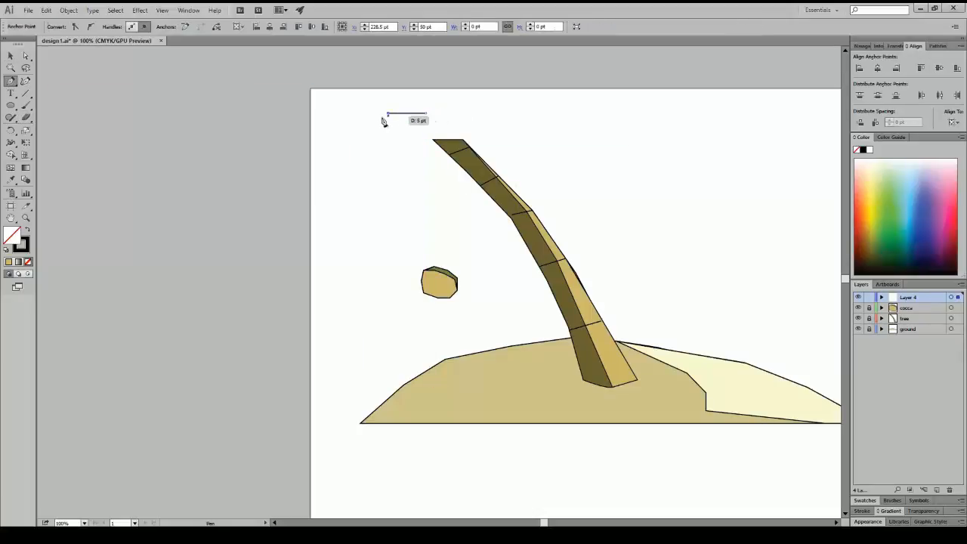
left_click(338, 133)
left_click(368, 130)
left_click(306, 162)
left_click(349, 155)
left_click(294, 196)
left_click(332, 184)
left_click(288, 228)
left_click(338, 200)
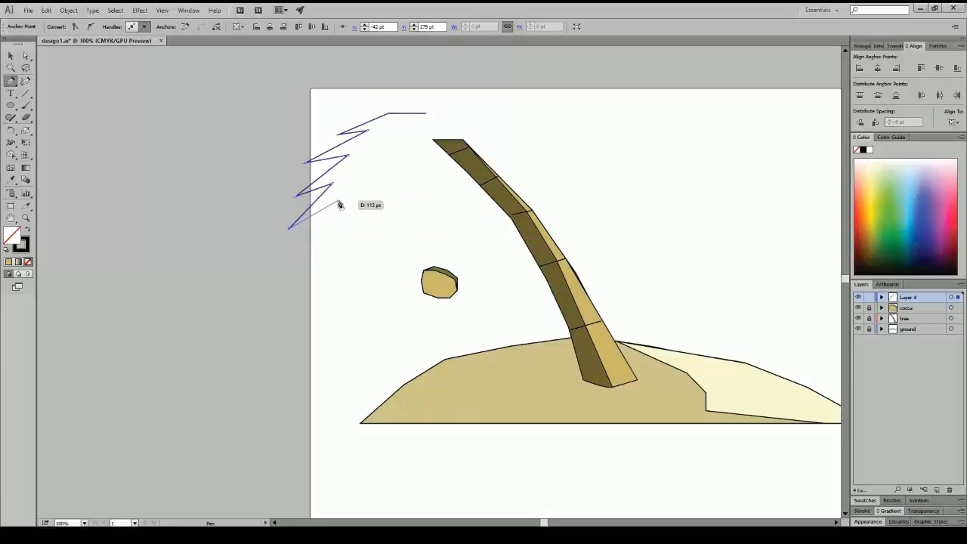
left_click(289, 283)
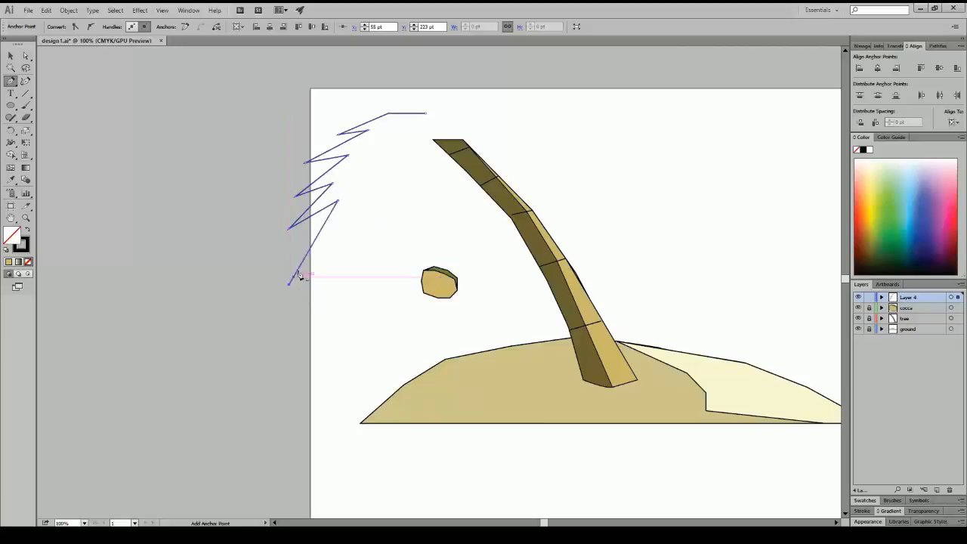
left_click(346, 210)
left_click(349, 237)
left_click(353, 178)
left_click(362, 205)
left_click(367, 151)
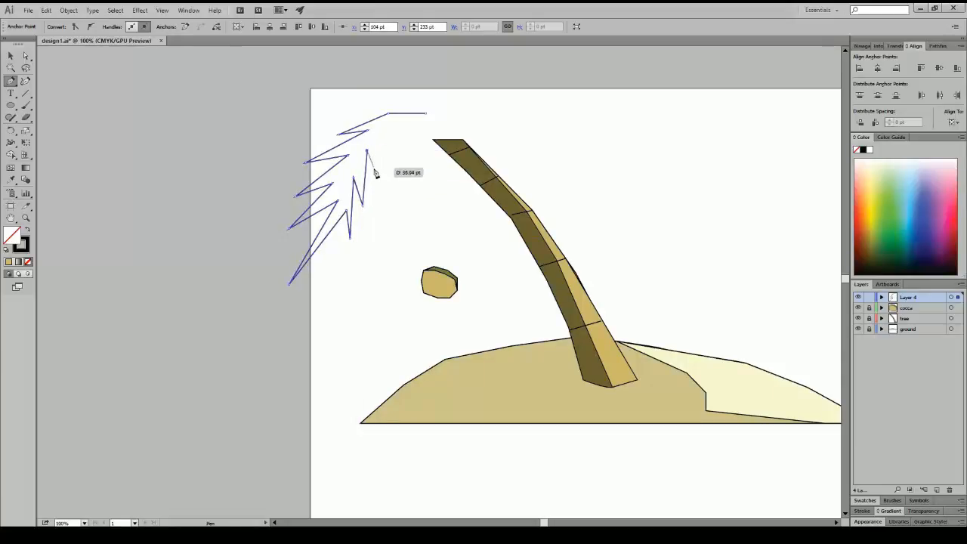
left_click(374, 184)
left_click(384, 138)
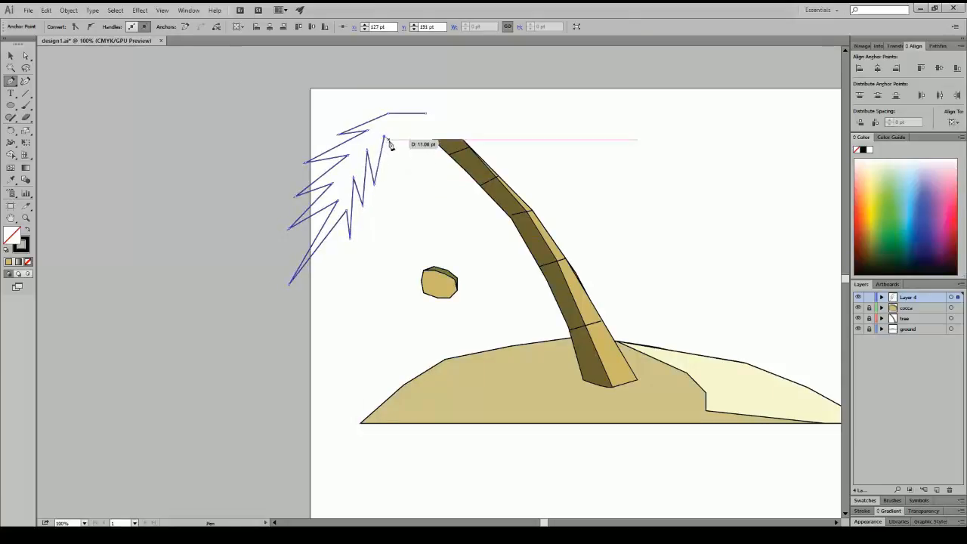
left_click(425, 114)
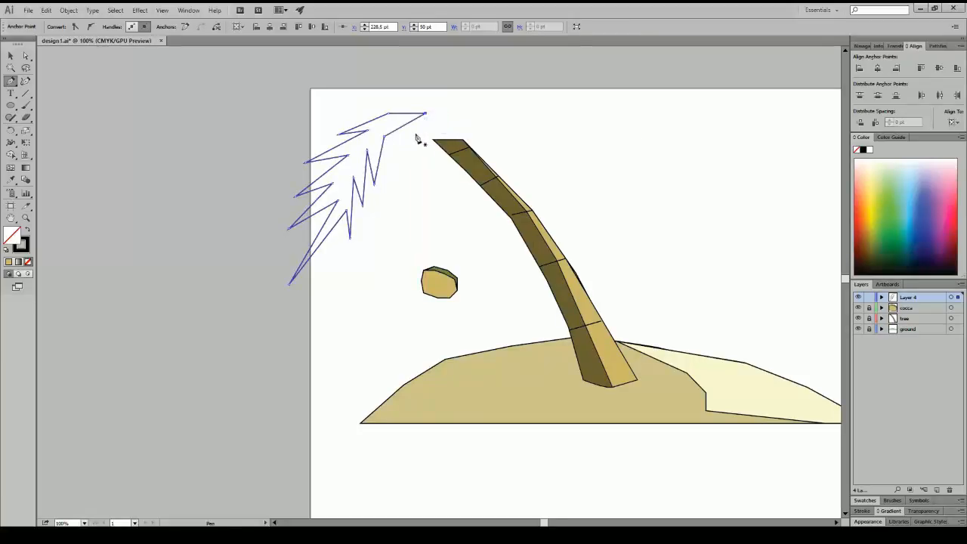
- Move the frond outline to the blank area right of the trunk and lower the anchor at its upper bend slightly
key("v")
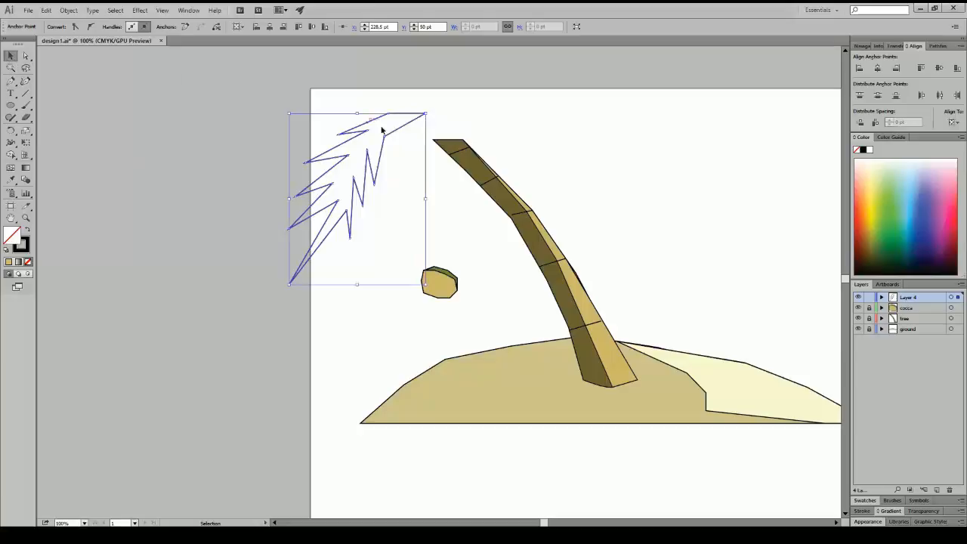
left_click_drag(387, 152, 754, 159)
left_click(694, 171)
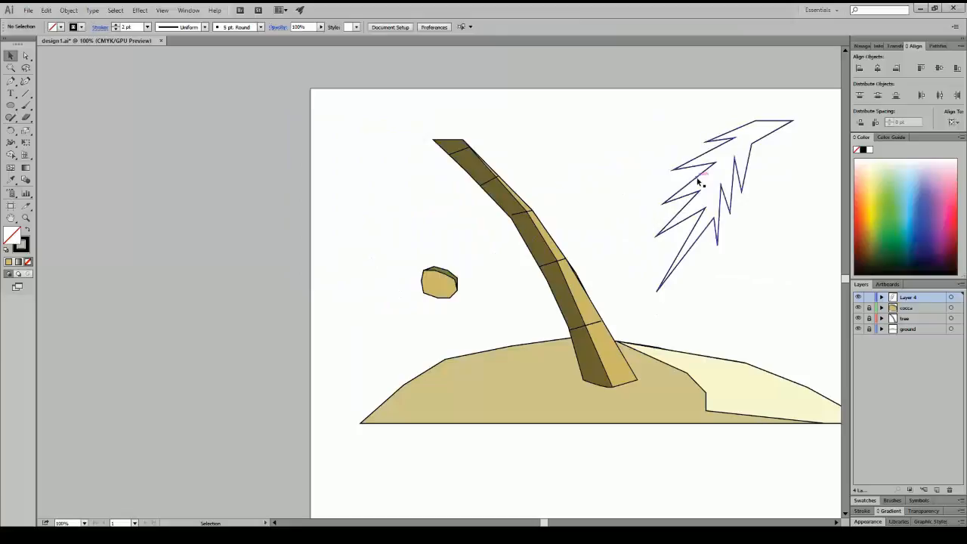
left_click(699, 182)
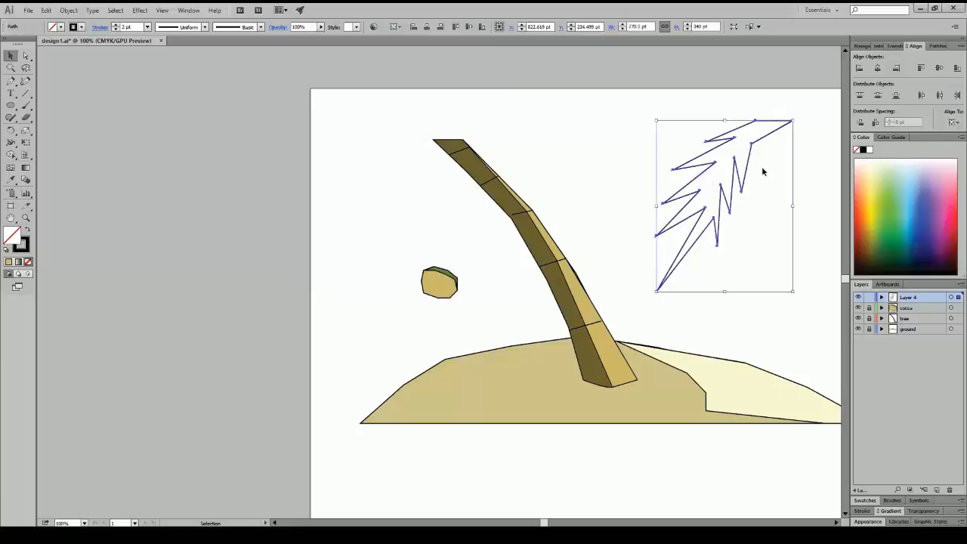
left_click(26, 55)
left_click_drag(756, 125, 760, 134)
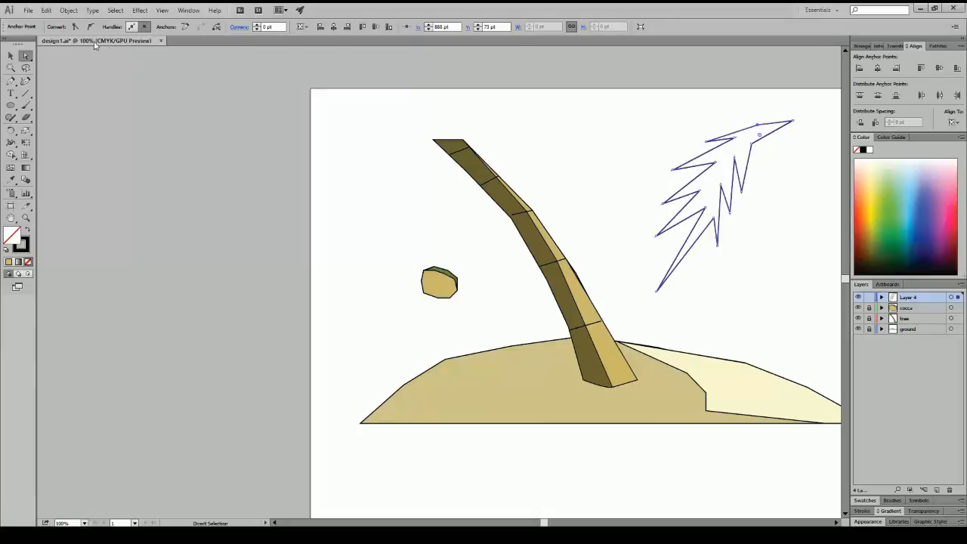
- Move the whole frond outline back to the left of the trunk's upper end
left_click(11, 55)
left_click(599, 112)
left_click(759, 142)
left_click_drag(761, 144, 386, 142)
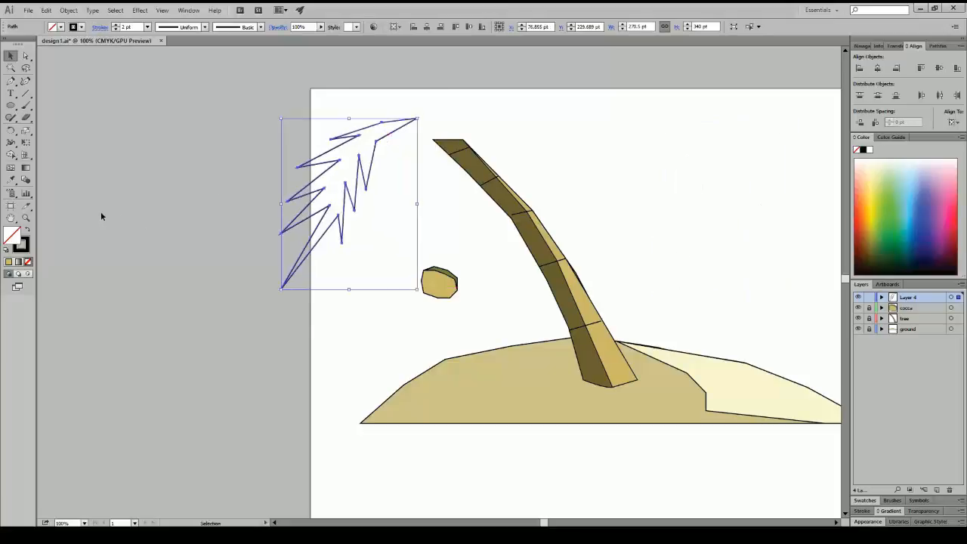
- Fill the frond with green and shift it slightly right, closer to the trunk's upper end
left_click(11, 179)
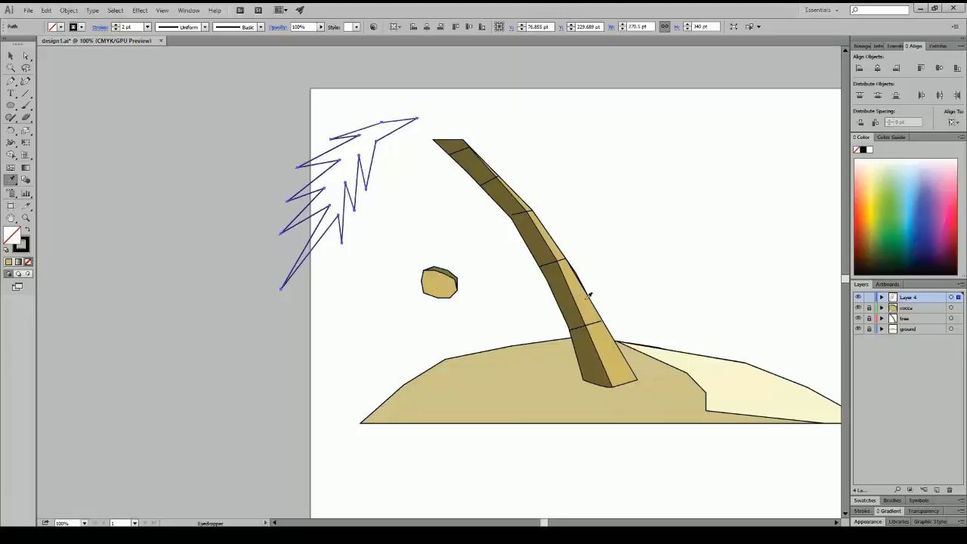
left_click(577, 308)
left_click(10, 56)
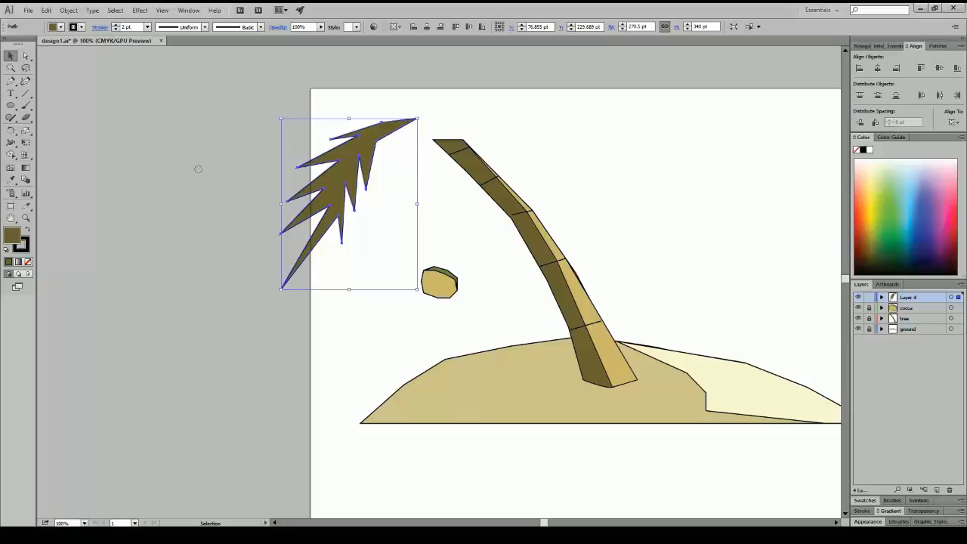
left_click(339, 125)
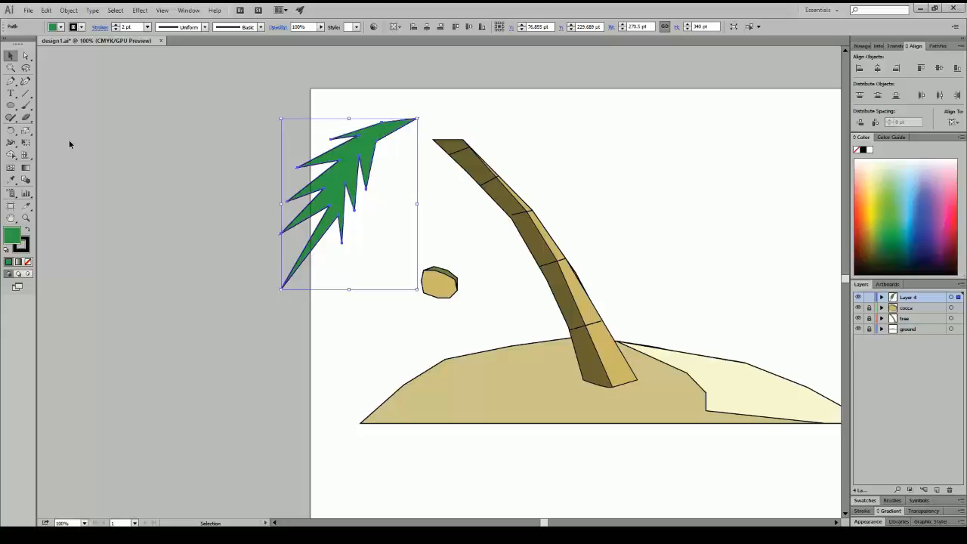
left_click_drag(384, 137, 412, 129)
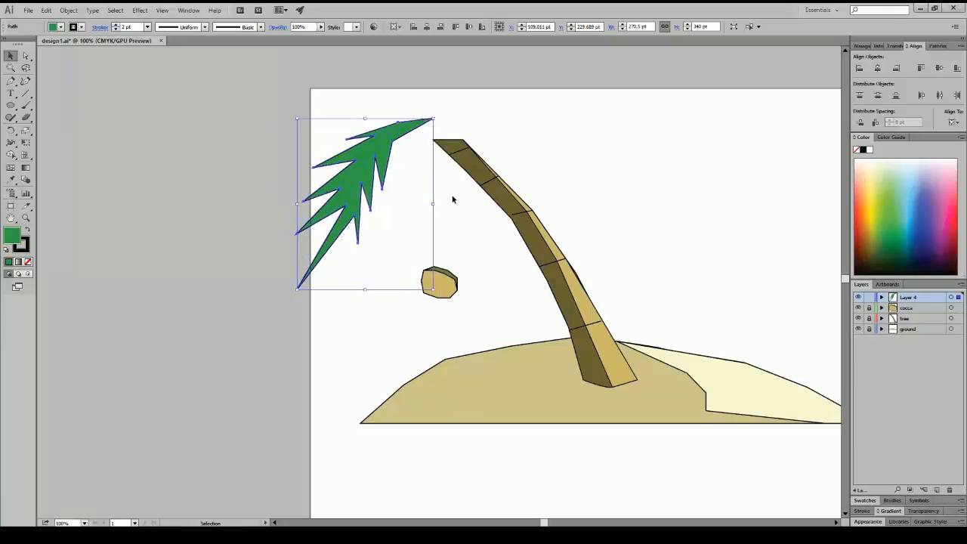
left_click(453, 199)
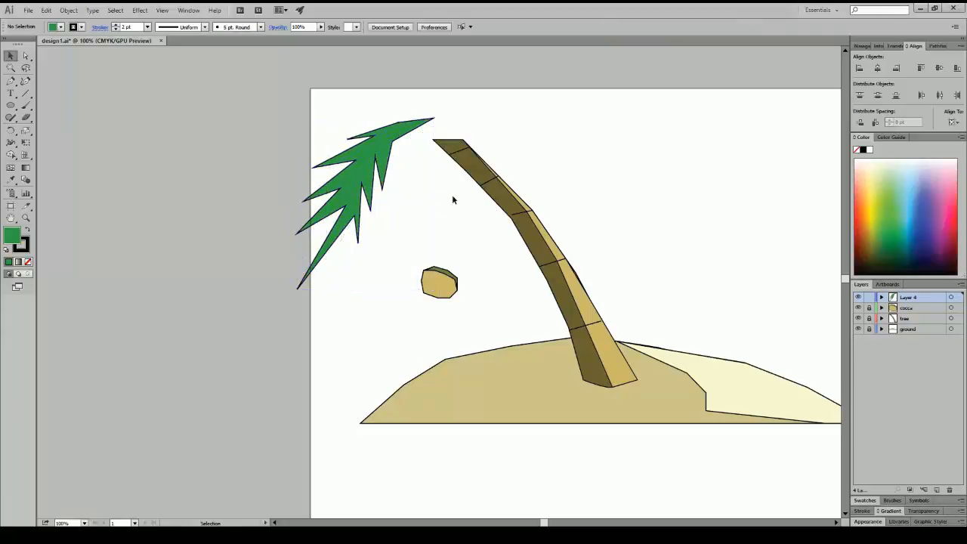
- Move the anchor at the frond's lowest tip down and to the right to lengthen that leaflet
left_click(298, 290)
key("a")
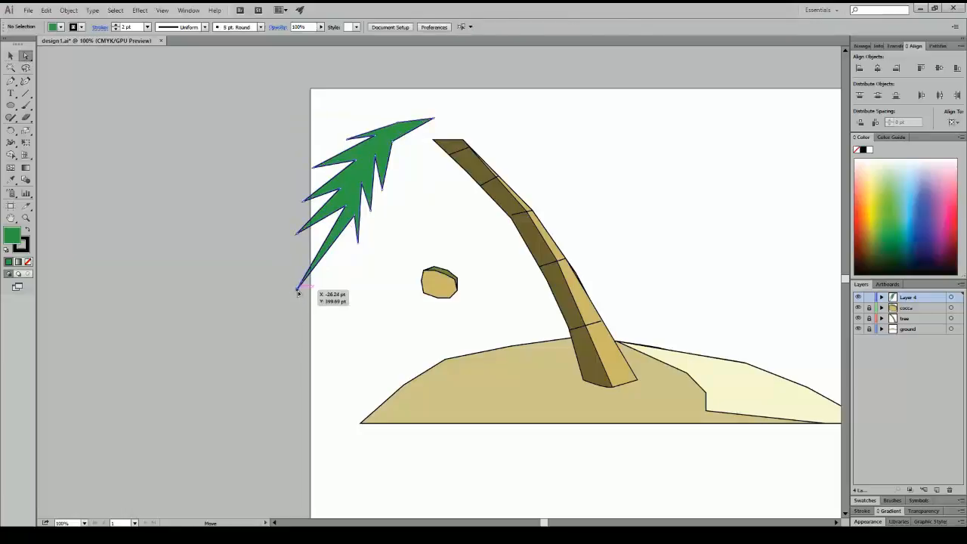
left_click(297, 291)
left_click_drag(296, 290, 316, 305)
left_click(351, 303)
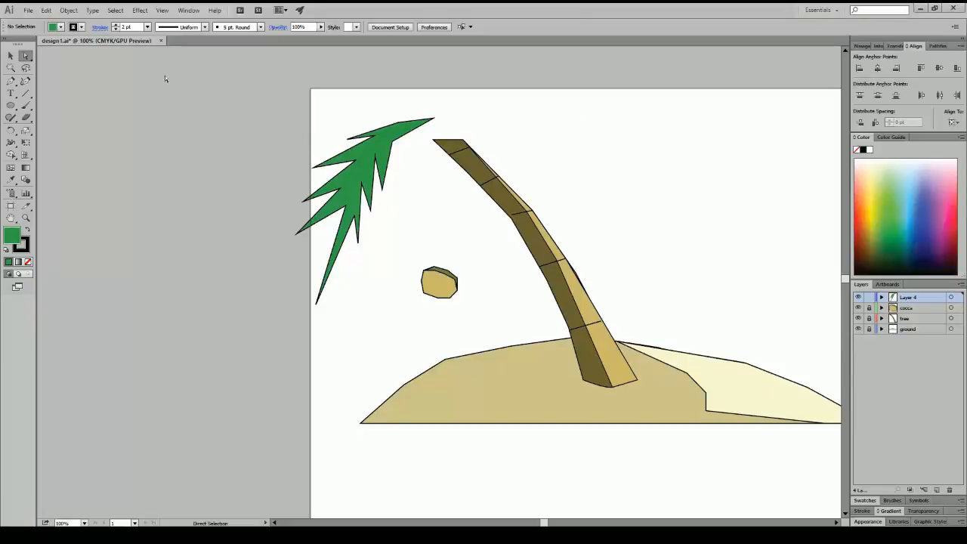
- Shift the frond slightly right and add a copy rotated to hang downward, its stem end meeting the first frond's
mouse_move(385, 147)
left_mouse_down()
mouse_move(393, 168)
mouse_move(387, 157)
left_mouse_up()
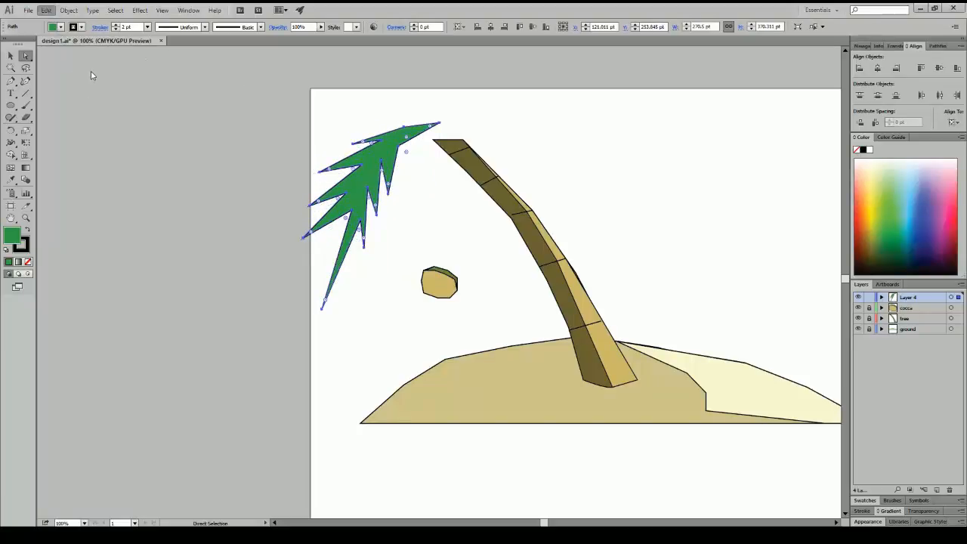
key("ctrl+v")
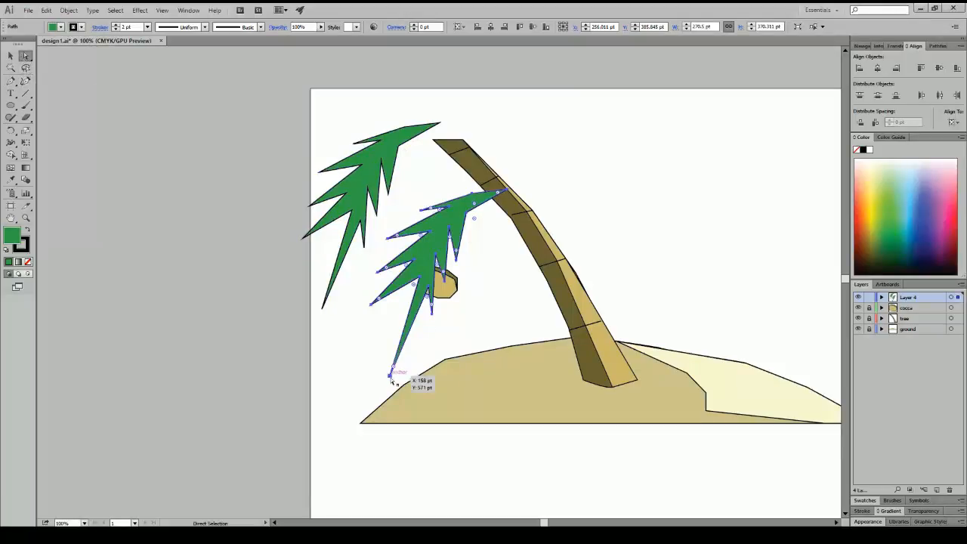
left_click(11, 56)
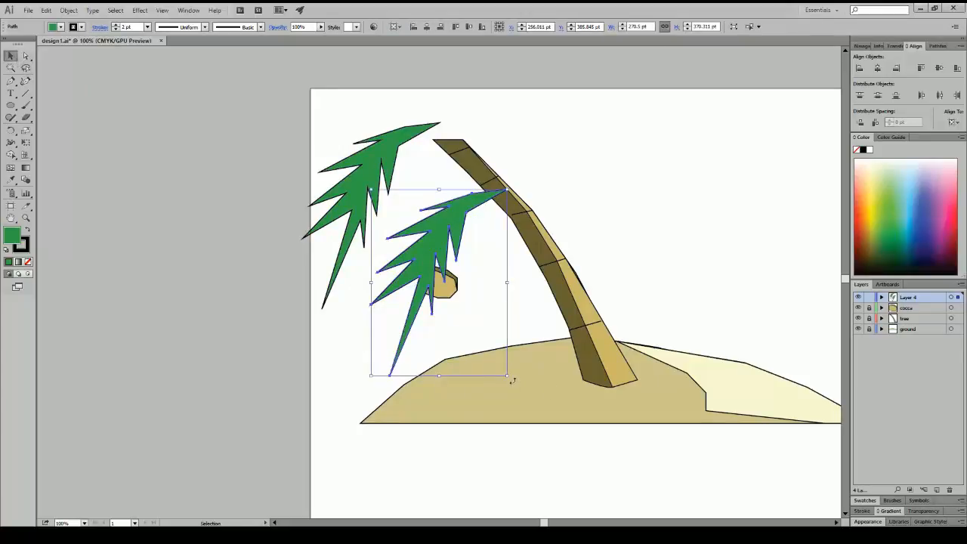
left_click_drag(512, 380, 595, 317)
left_click_drag(410, 265, 421, 212)
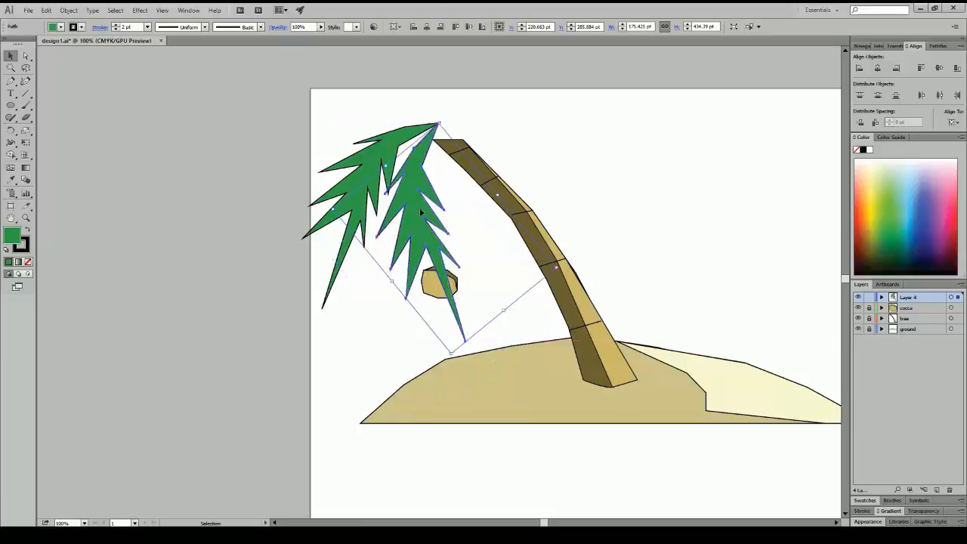
left_click_drag(413, 236, 411, 213)
left_click(578, 202)
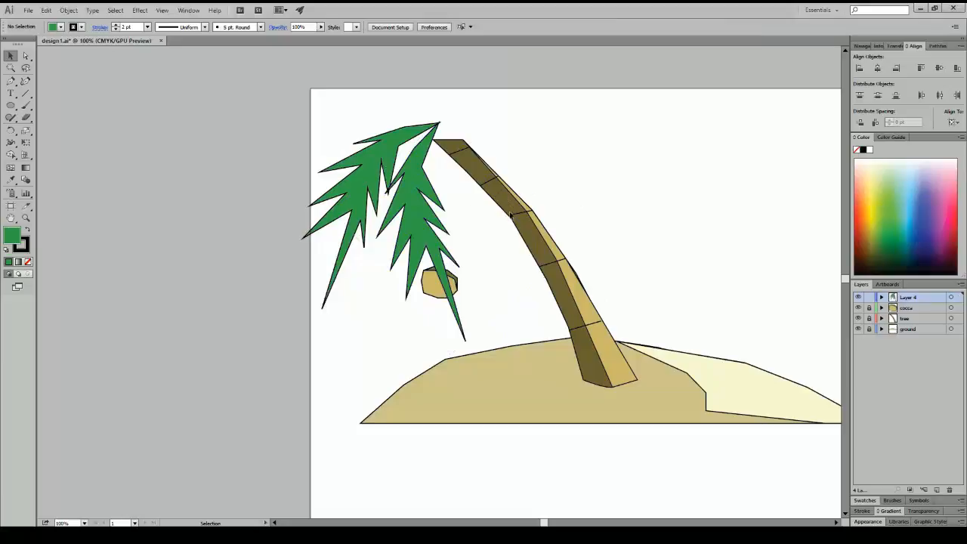
left_click(425, 224)
mouse_move(414, 213)
left_mouse_down()
mouse_move(394, 208)
mouse_move(410, 215)
left_mouse_up()
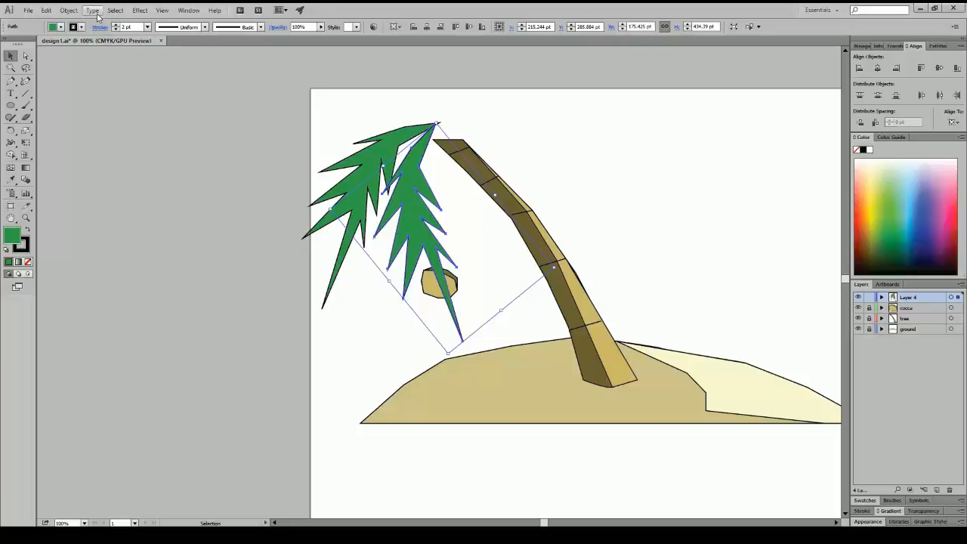
- Paste a third frond and place it mirrored and narrowed over the trunk's upper end, its stem meeting the other two
left_click(46, 12)
left_click(66, 68)
left_click_drag(443, 230, 634, 180)
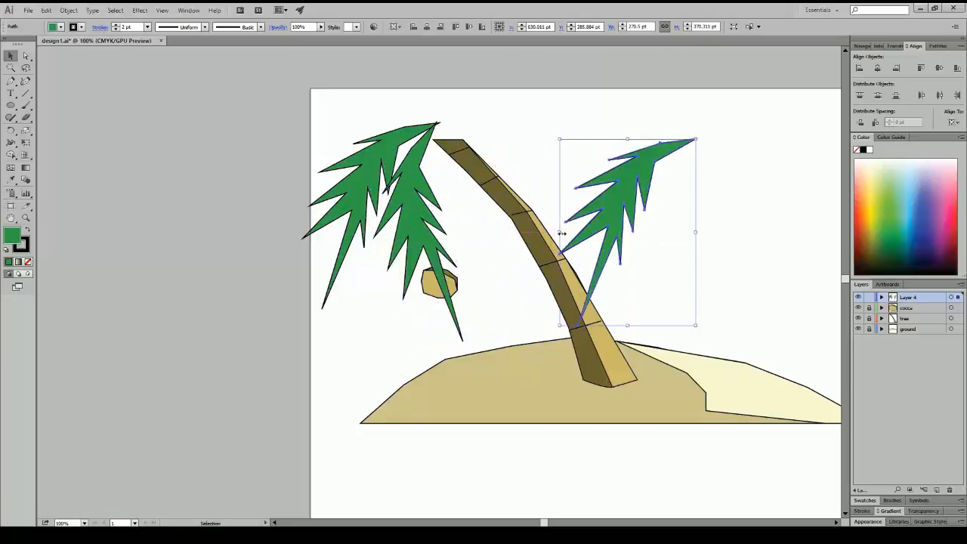
left_click_drag(559, 234, 504, 202)
left_click(660, 208)
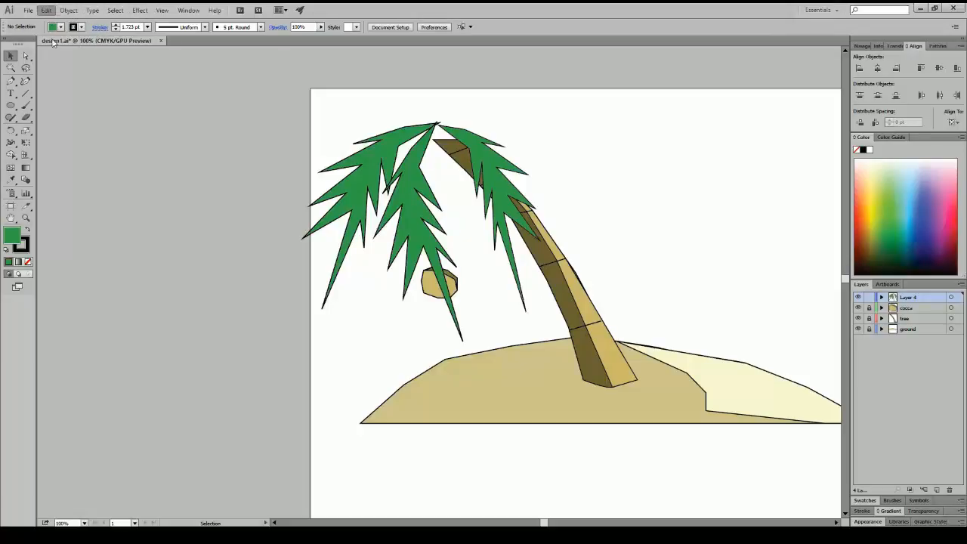
- Paste a fourth frond, rotate it to spread outward to the right, and place its stem end at the crown's centre
key("ctrl+v")
left_click_drag(457, 219, 665, 176)
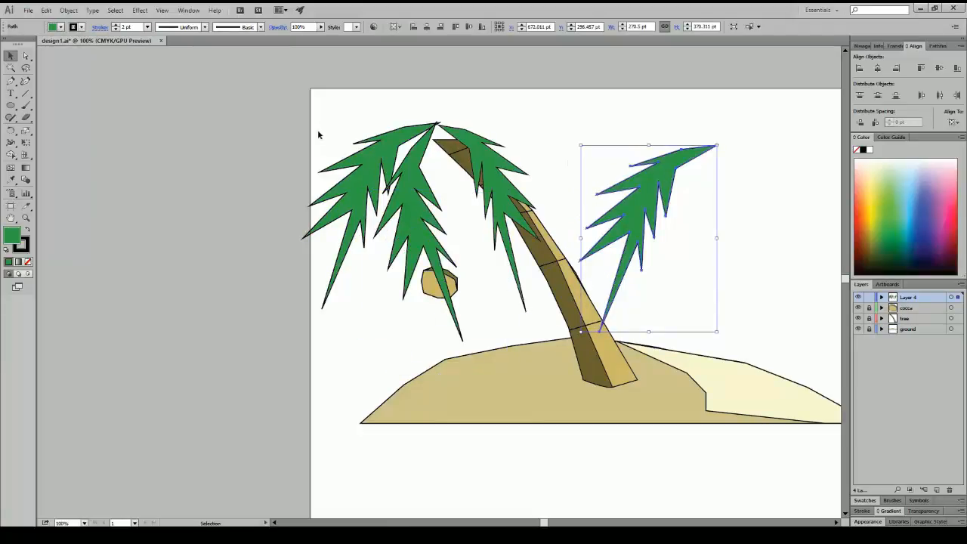
left_click_drag(583, 240, 638, 188)
left_click_drag(672, 305, 722, 249)
left_click_drag(595, 201, 529, 138)
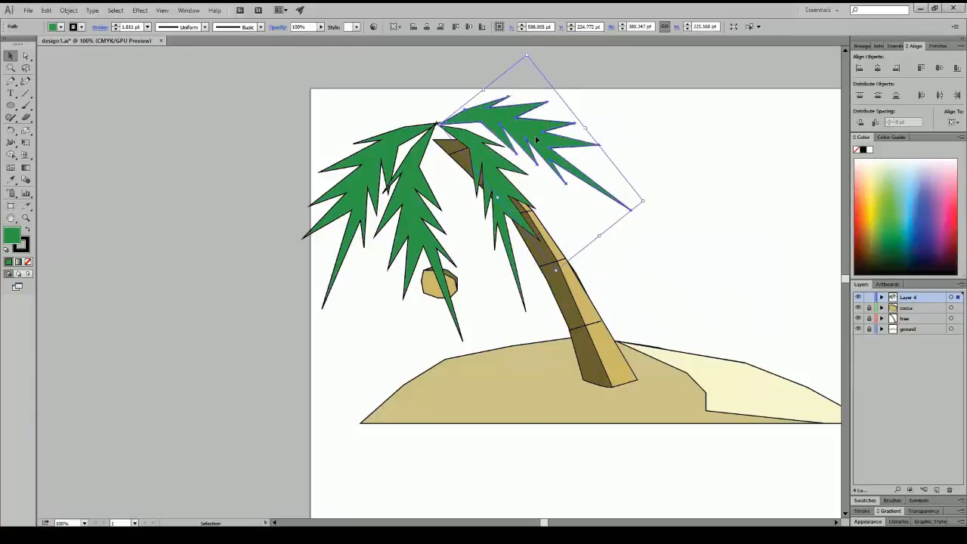
left_click(691, 175)
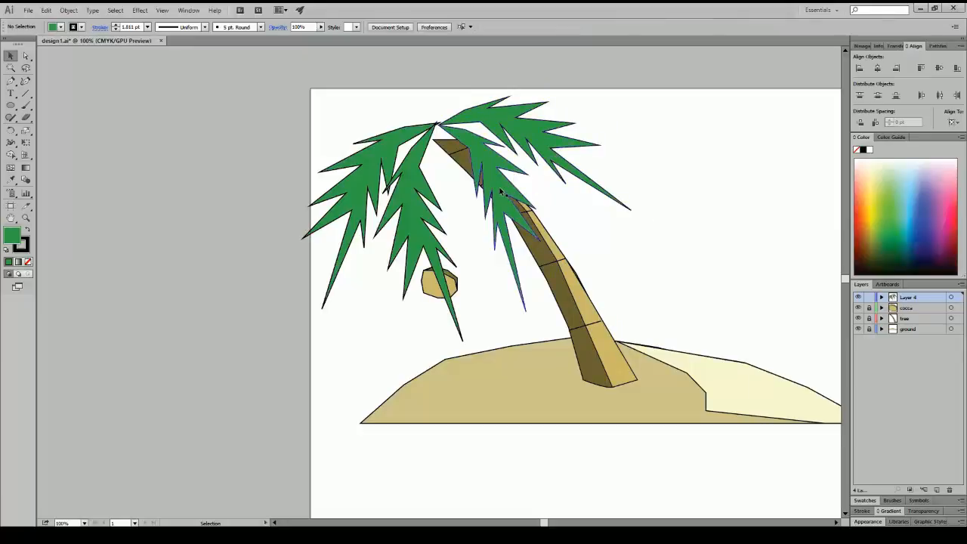
left_click_drag(489, 119, 481, 124)
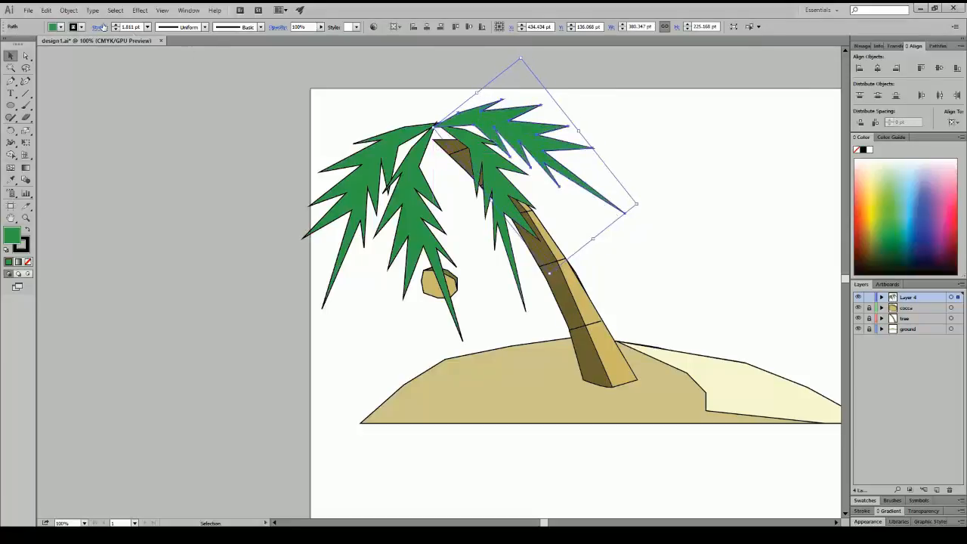
- Paste a fifth frond, place it on the empty area right of the tree and rotate it to hang downward
left_click(65, 70)
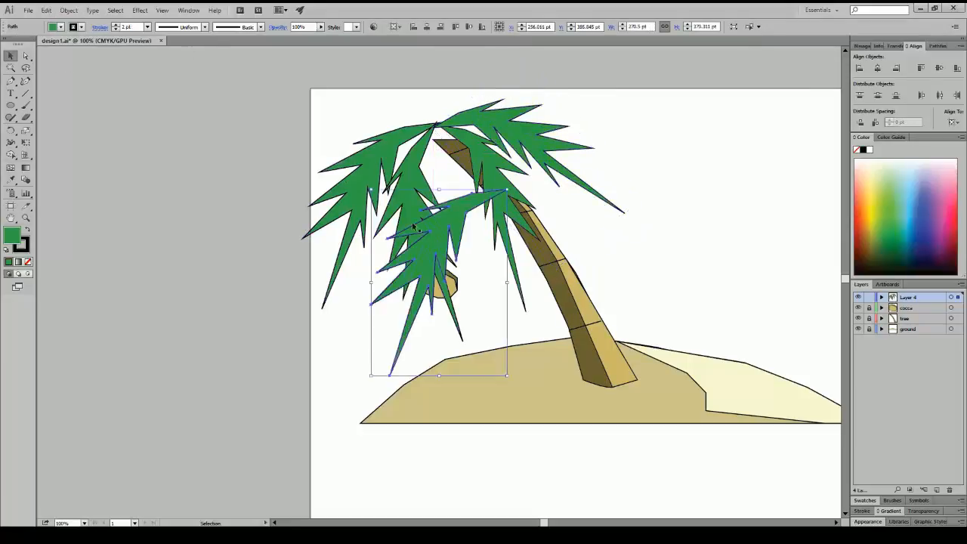
left_click_drag(462, 225, 746, 161)
left_click_drag(790, 315, 837, 264)
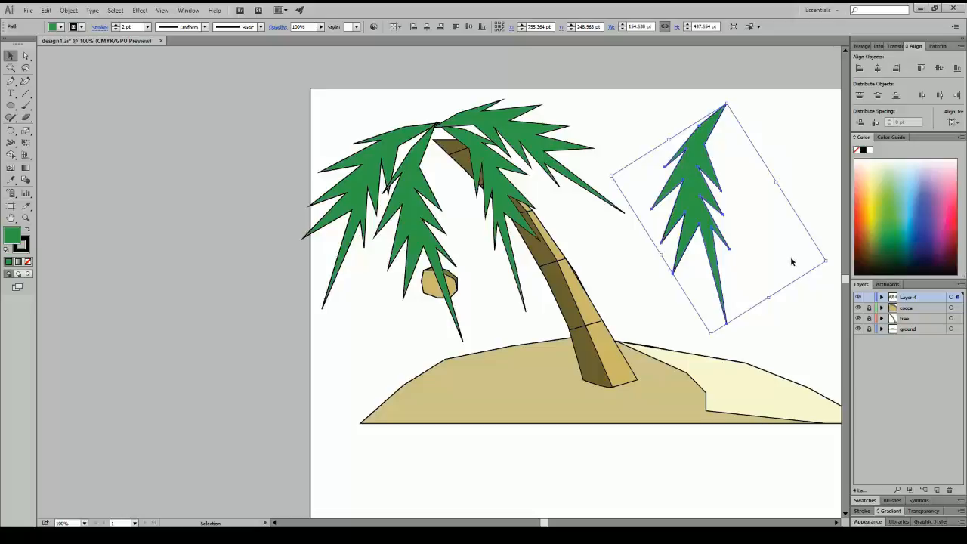
left_click_drag(690, 196, 704, 247)
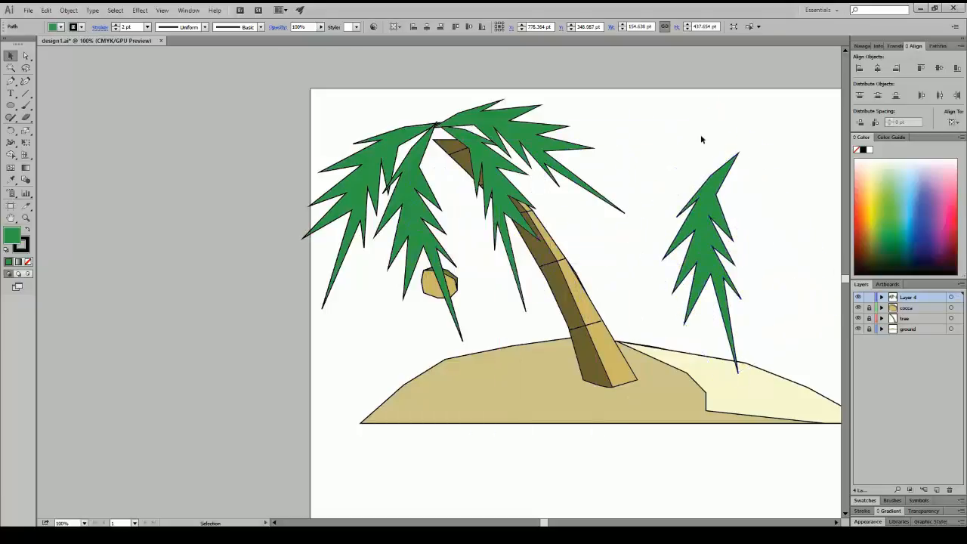
left_click(700, 138)
left_click(720, 181)
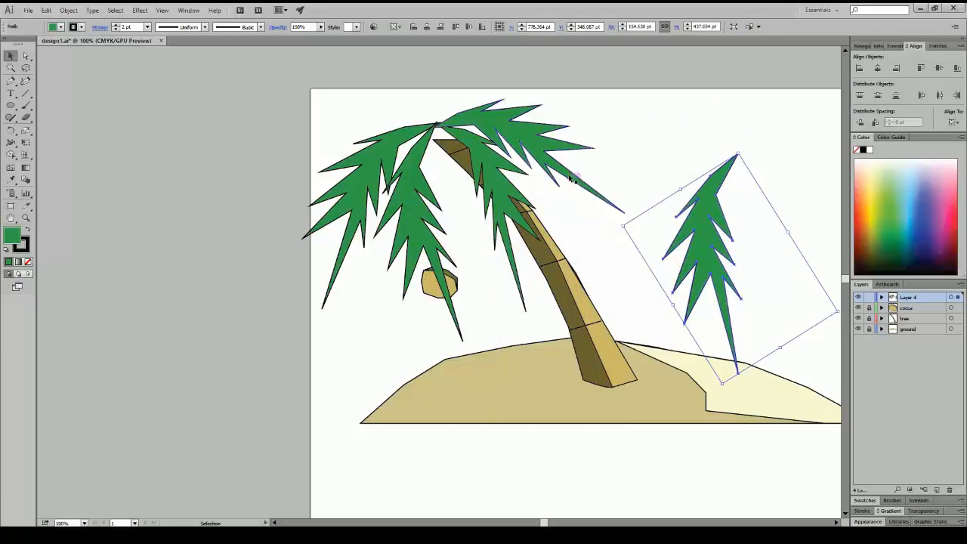
- Straighten the new frond's stem by moving its tip anchor up and left and the anchor on the stem's left edge outward
left_click(27, 56)
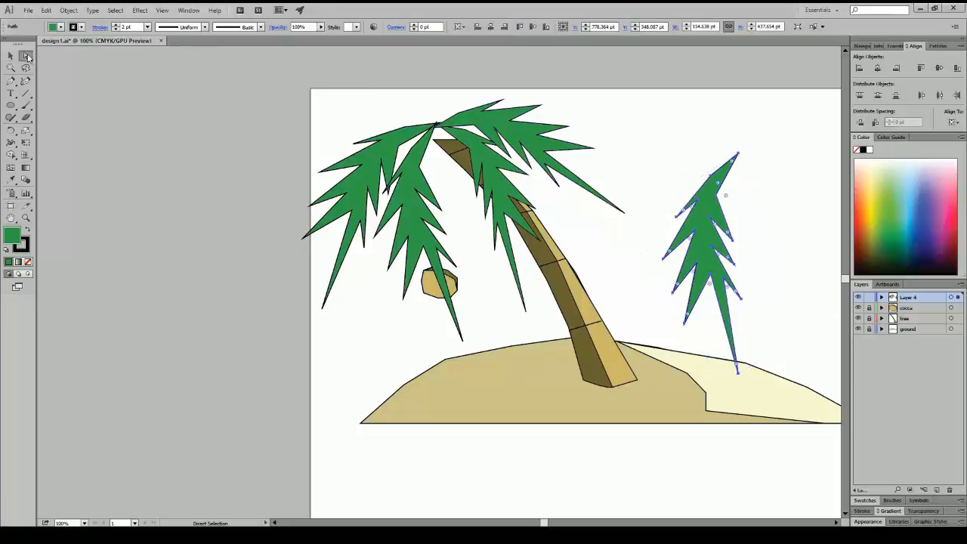
left_click_drag(739, 153, 702, 111)
left_click(727, 140)
left_click_drag(704, 162, 683, 167)
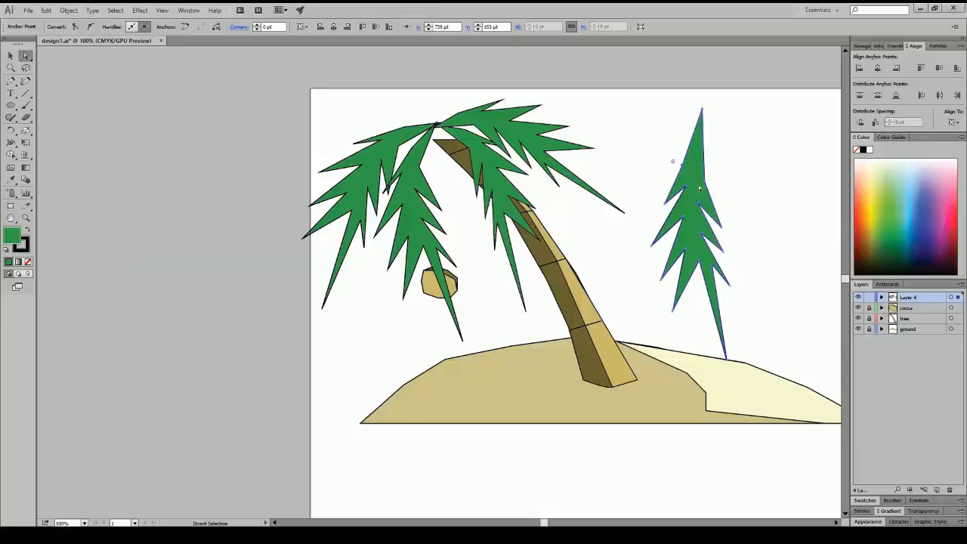
left_click(700, 177)
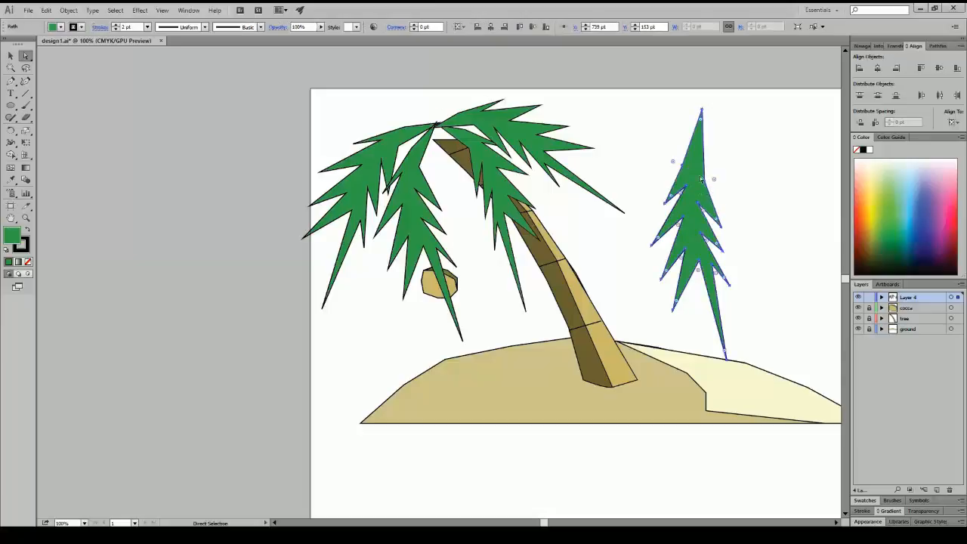
- Rotate the straightened frond, place it in the crown between the hanging fronds and scale it down, keeping its stem at the centre
left_click(12, 57)
left_click_drag(825, 300, 835, 258)
left_click_drag(685, 205, 469, 229)
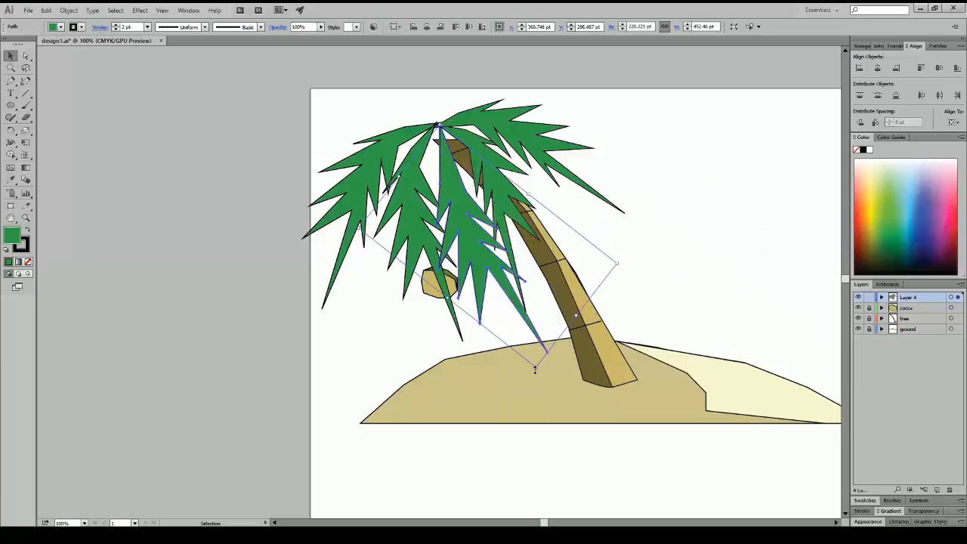
left_click_drag(537, 368, 499, 273)
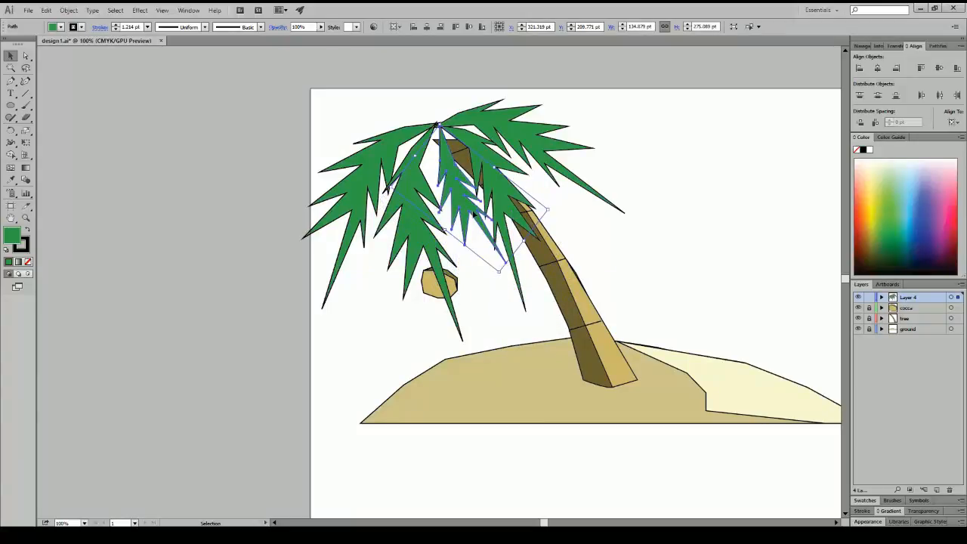
left_click_drag(553, 210, 556, 217)
left_click_drag(449, 163, 445, 164)
left_click_drag(492, 273, 498, 295)
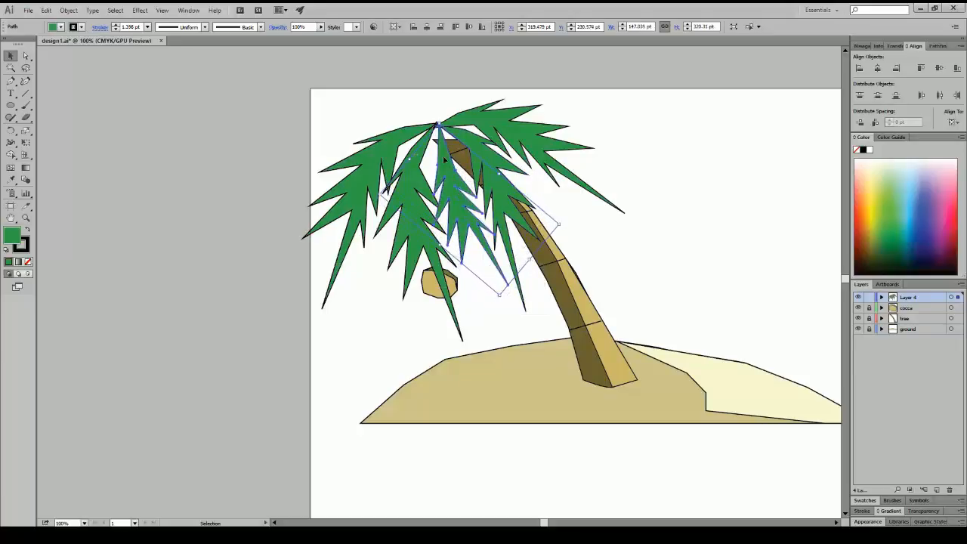
- Expand Layer 4 to show its frond paths and cut the small central frond from it
left_click(881, 298)
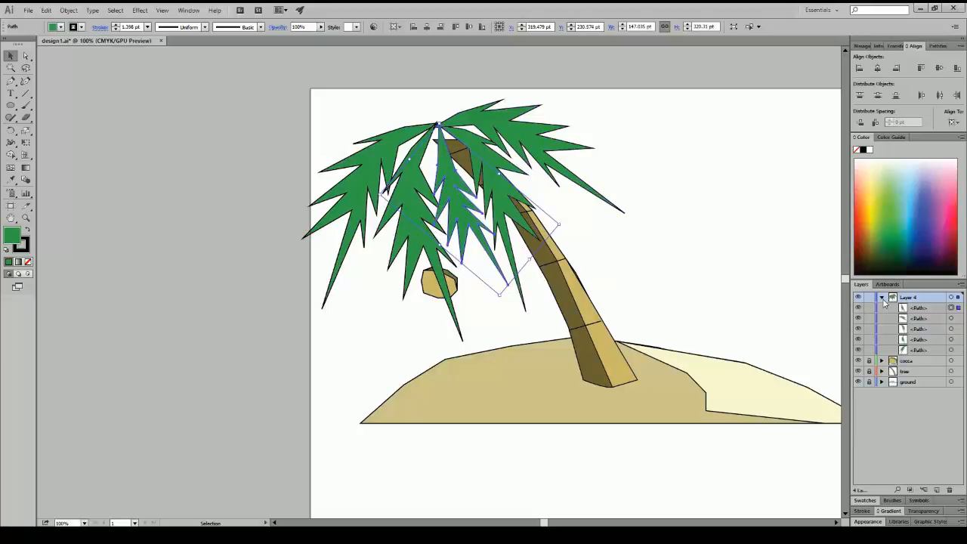
left_click(929, 310)
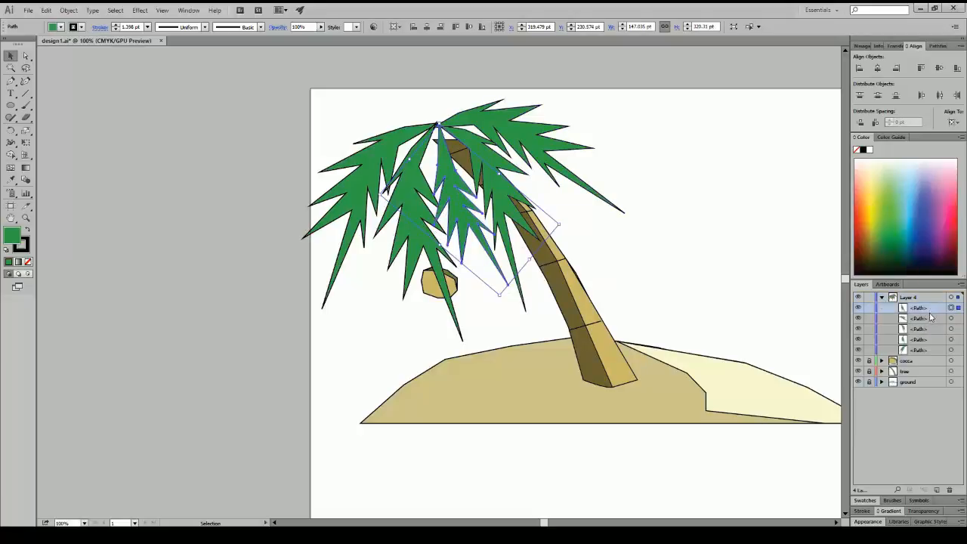
left_click(929, 320)
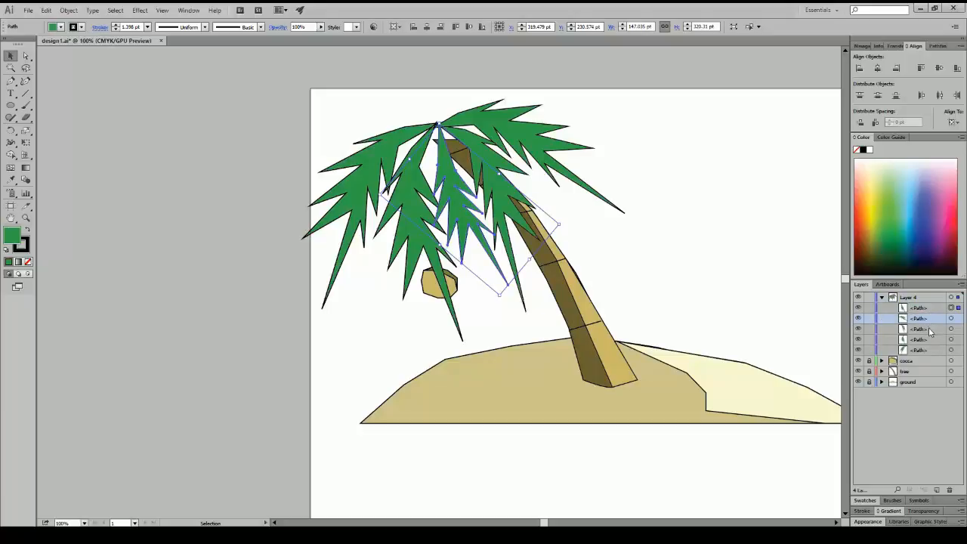
left_click(929, 329)
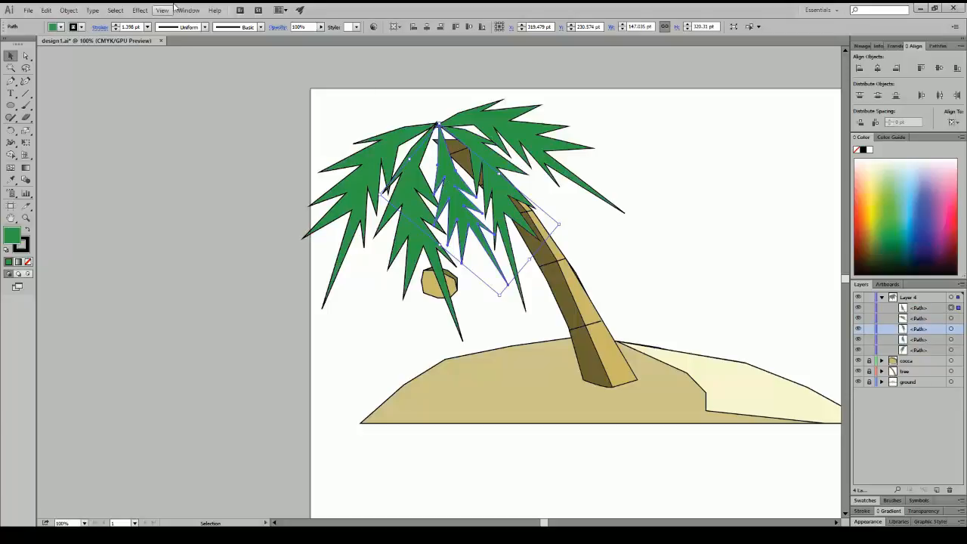
key("Delete")
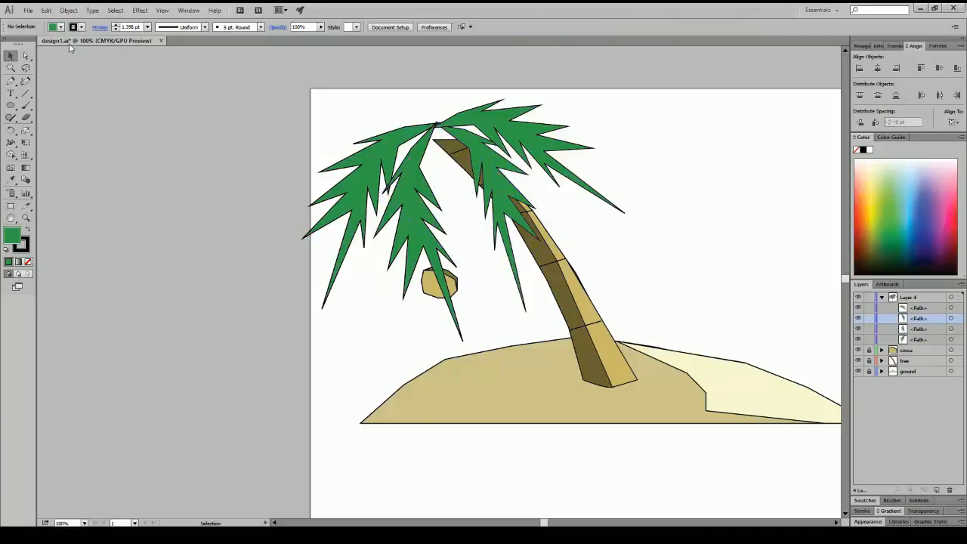
- Add a new layer between the tree and ground layers and paste the small frond onto it in its original place
left_click(924, 362)
left_click(936, 490)
left_click_drag(915, 366, 917, 379)
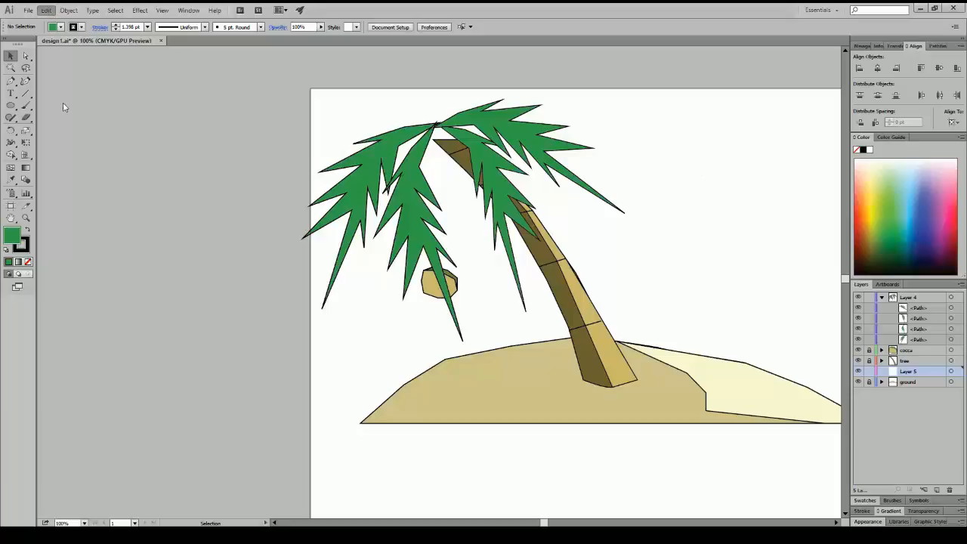
key("ctrl+v")
left_click(723, 195)
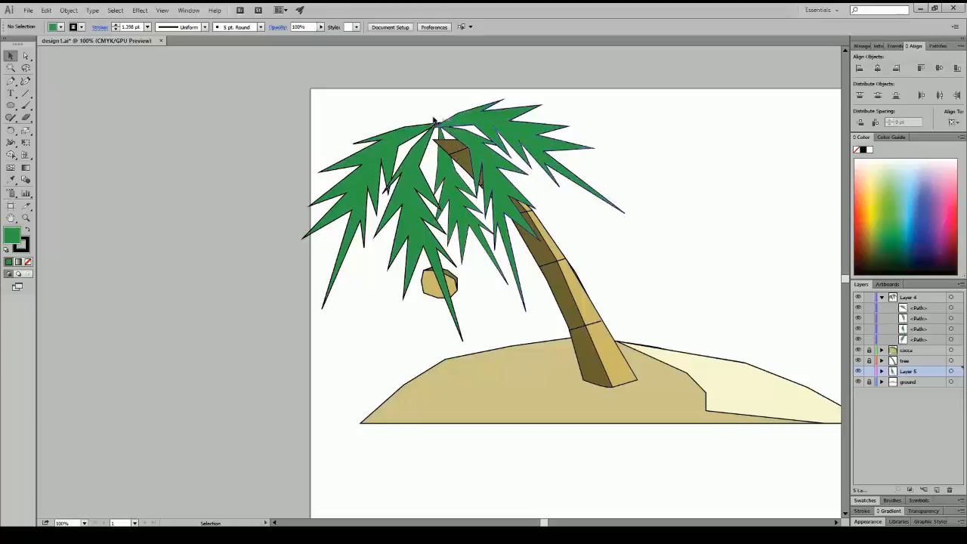
- Lower all the fronds onto the trunk's upper end and nudge the upper-right frond slightly left and down
mouse_move(470, 125)
left_mouse_down()
mouse_move(465, 113)
mouse_move(470, 138)
left_mouse_up()
left_click(504, 298)
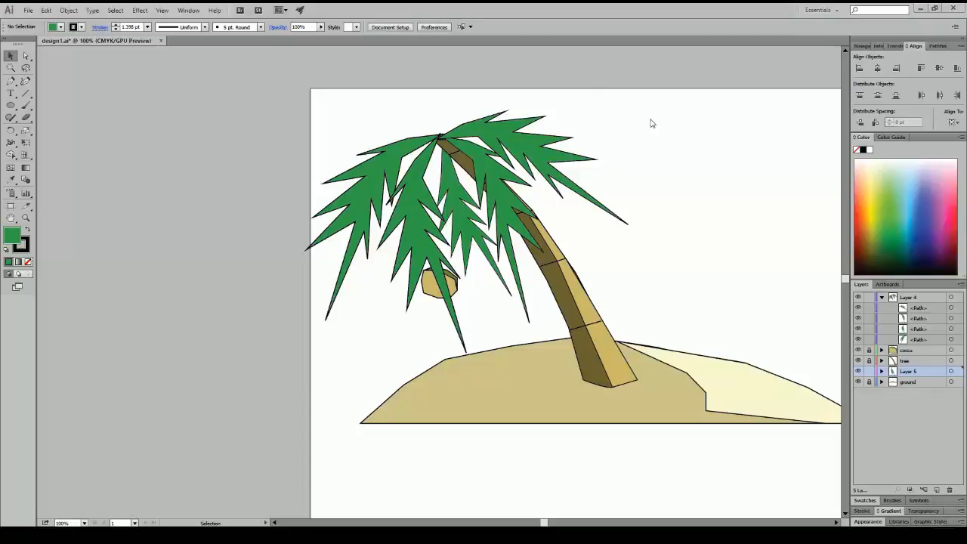
scroll(481, 165, "right", 5)
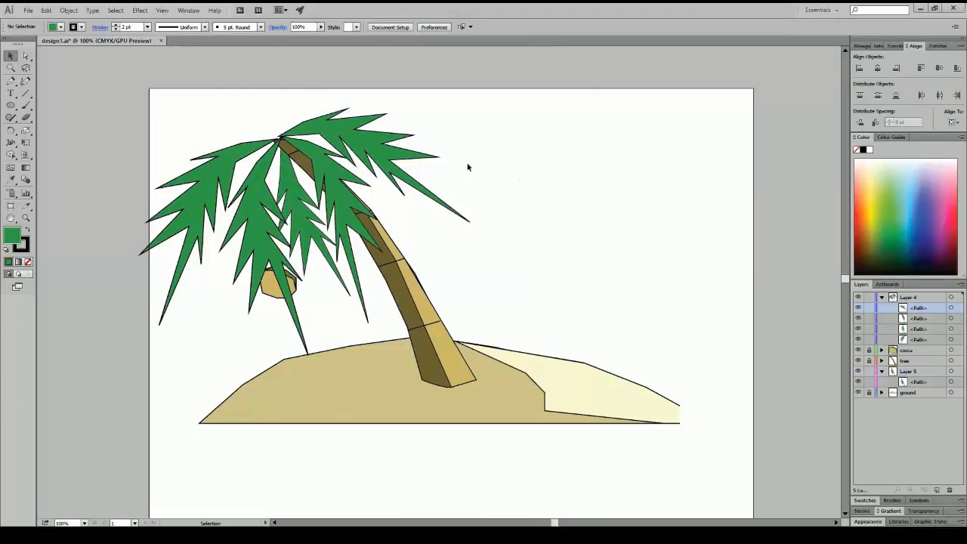
left_click_drag(351, 142, 349, 142)
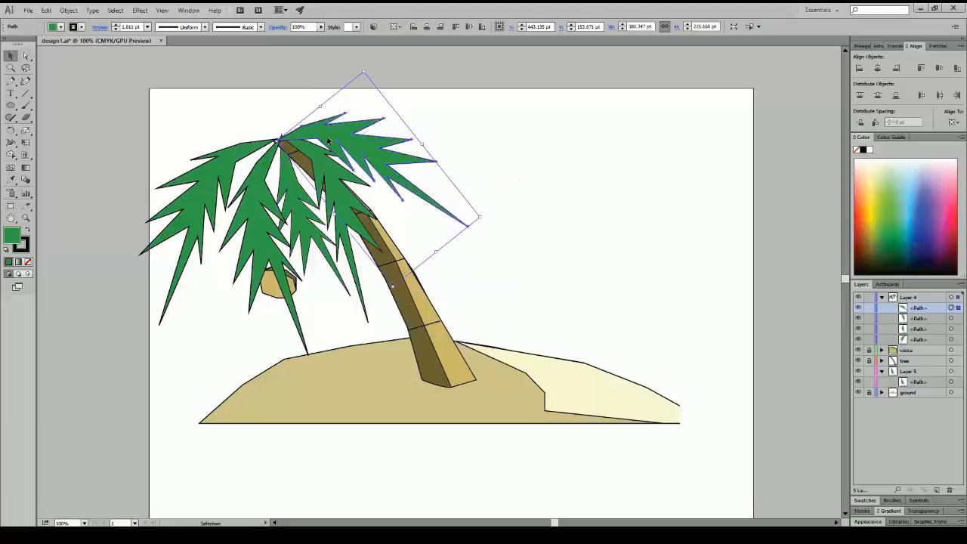
left_click(528, 140)
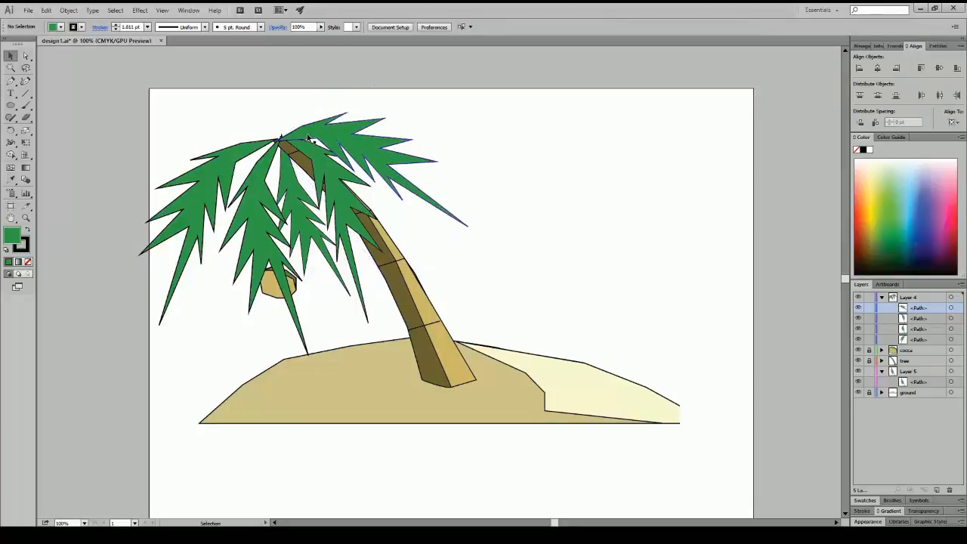
- Align the stem ends of the far-left frond and the hanging frond beside it closely at the crown's centre
left_click(26, 217)
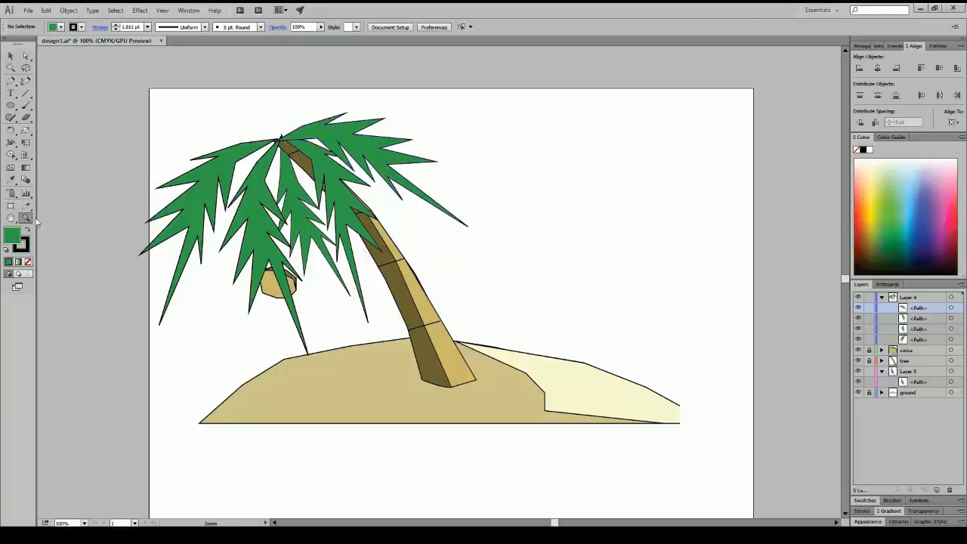
left_click(281, 142)
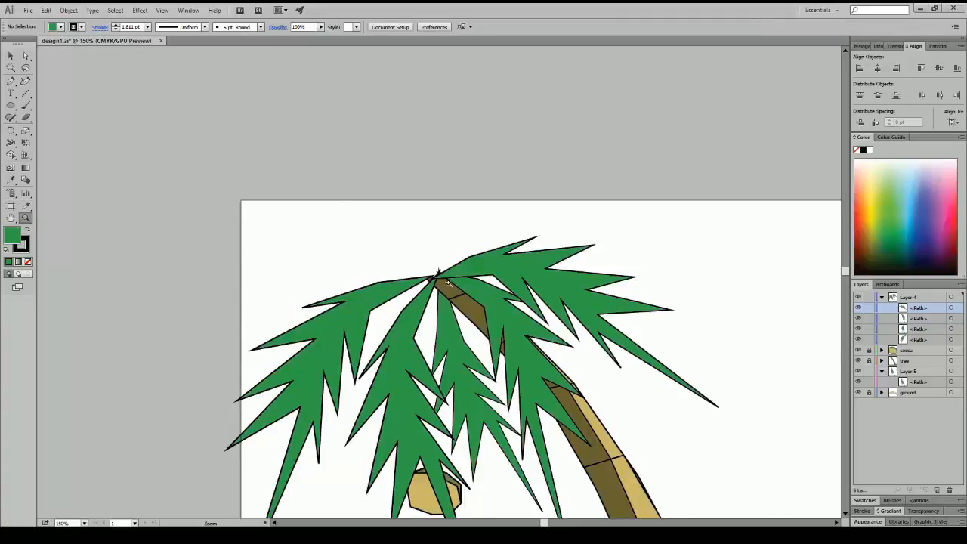
left_click(288, 147)
left_click(293, 151)
left_click(433, 281)
left_click(431, 274)
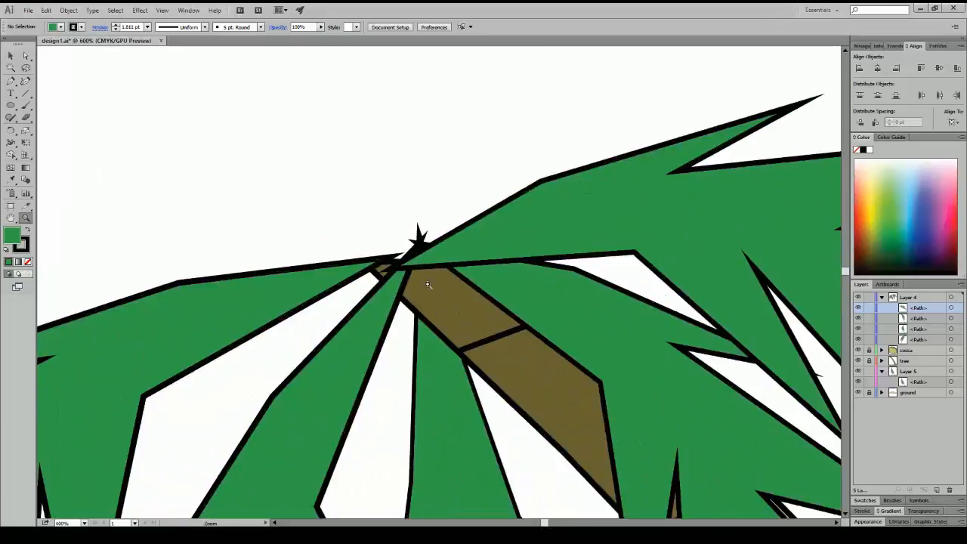
left_click(428, 284)
scroll(450, 267, "down", 3)
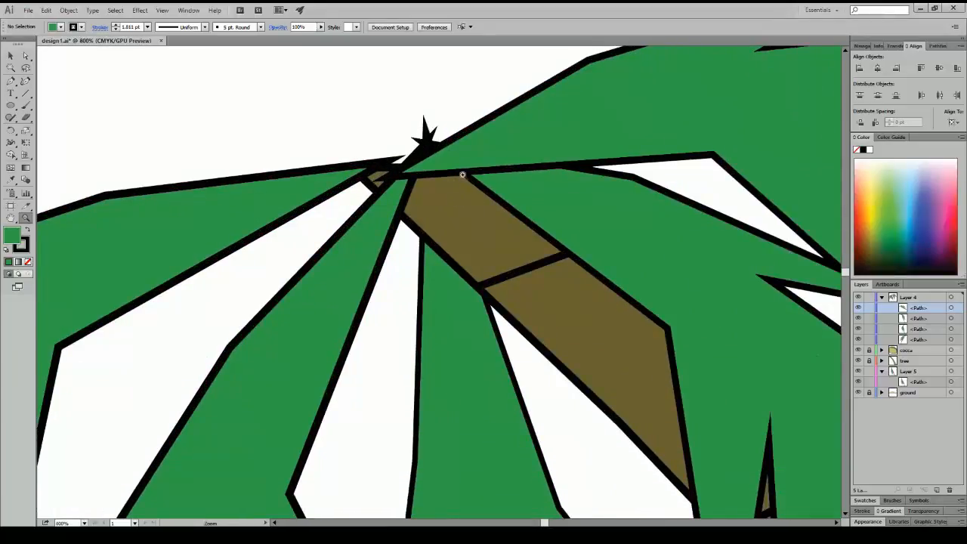
left_click(10, 56)
left_click_drag(239, 187, 282, 197)
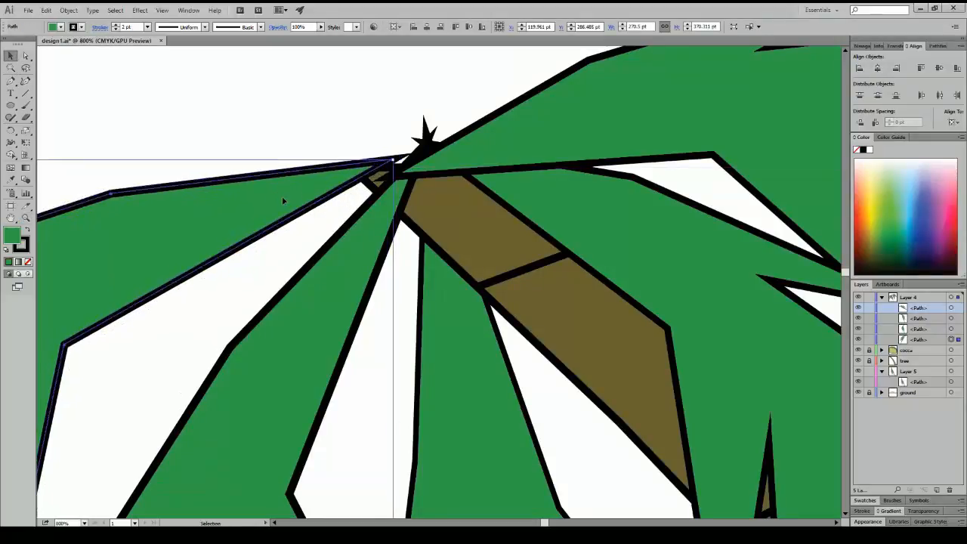
mouse_move(397, 216)
left_mouse_down()
mouse_move(367, 236)
mouse_move(371, 226)
mouse_move(365, 241)
mouse_move(383, 224)
left_mouse_up()
- Shift the upper-right frond, the frond over the trunk and the small back frond so their stem ends meet at the crown's centre
left_click(521, 139)
left_click_drag(520, 139, 534, 119)
left_click_drag(543, 189, 549, 226)
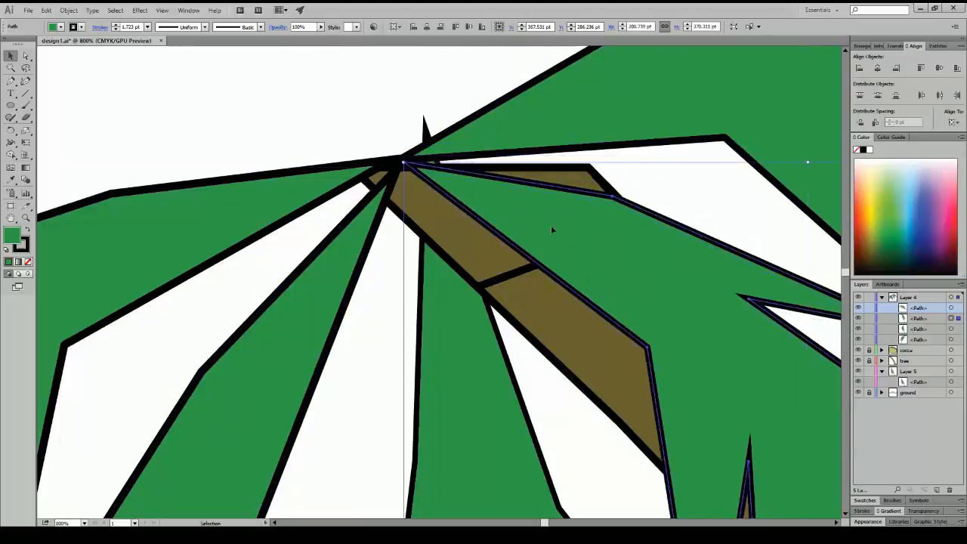
left_click_drag(461, 324, 448, 358)
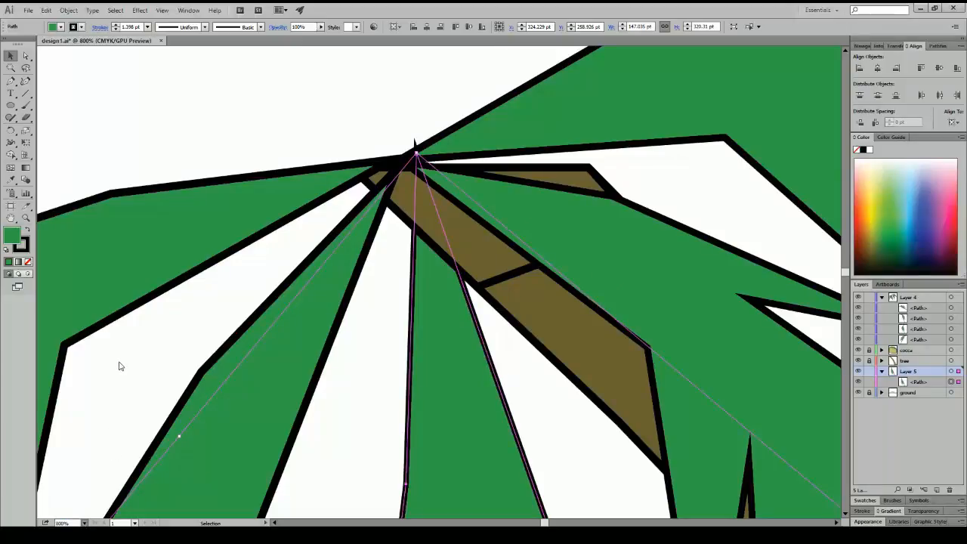
key("ctrl+1")
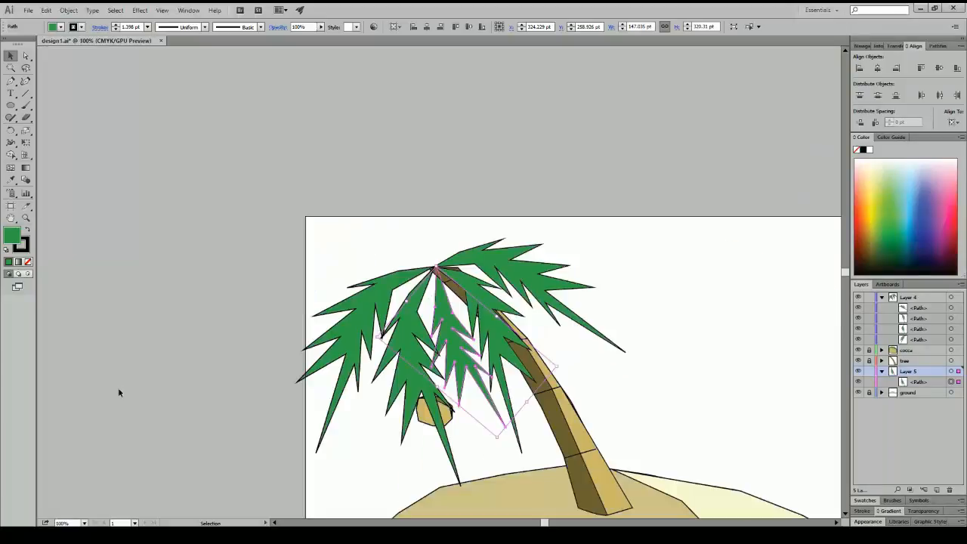
left_click(238, 364)
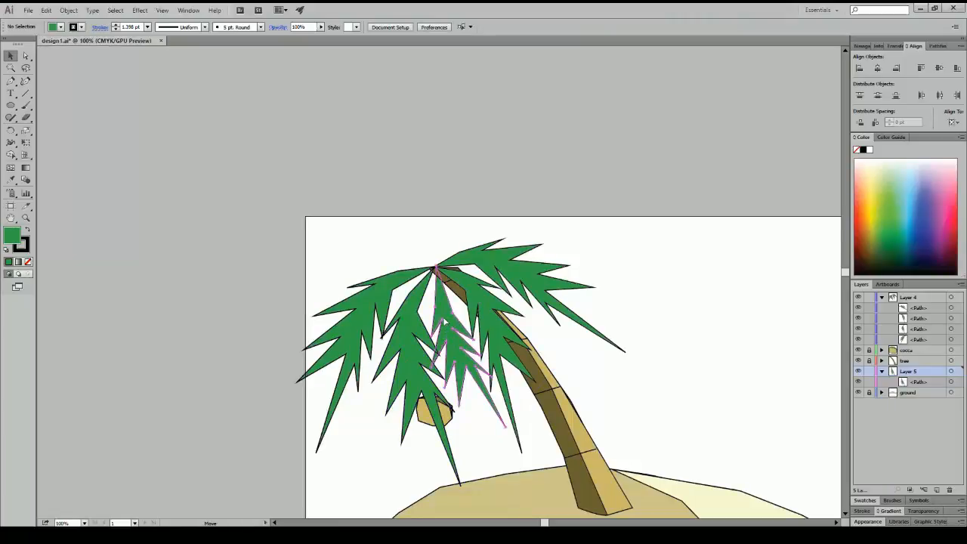
left_click(446, 322)
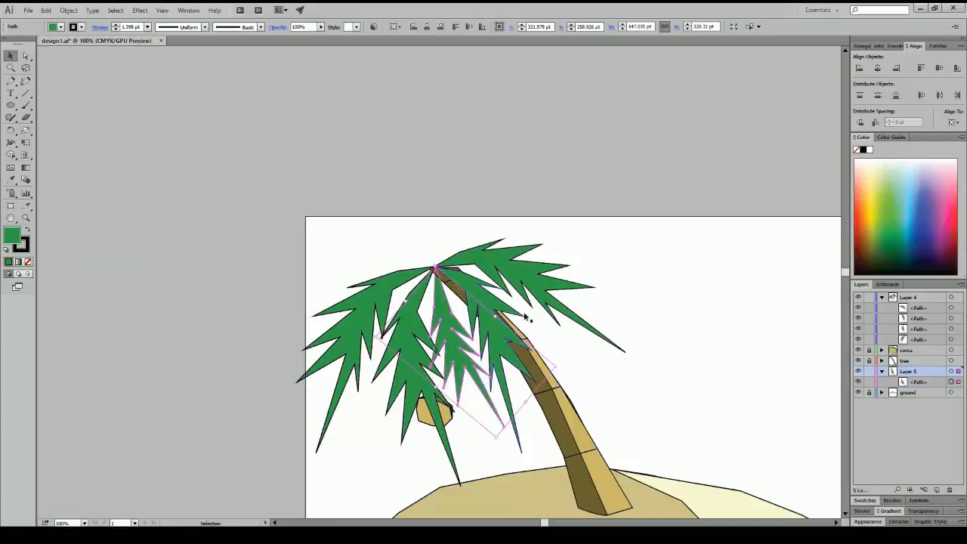
- Move the coconut straight up to the crown's centre so it sits beneath the fronds' stem ends
left_click(728, 280)
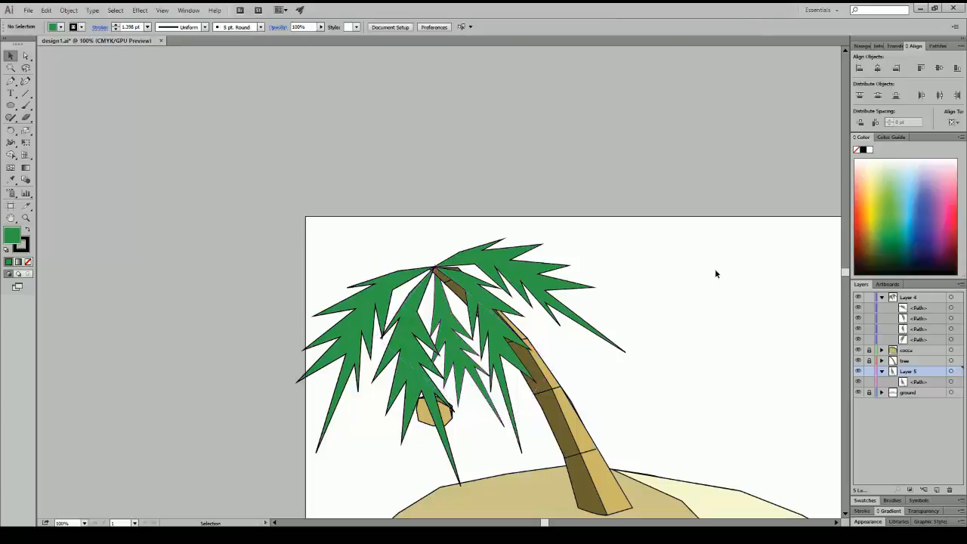
scroll(722, 264, "down", 3)
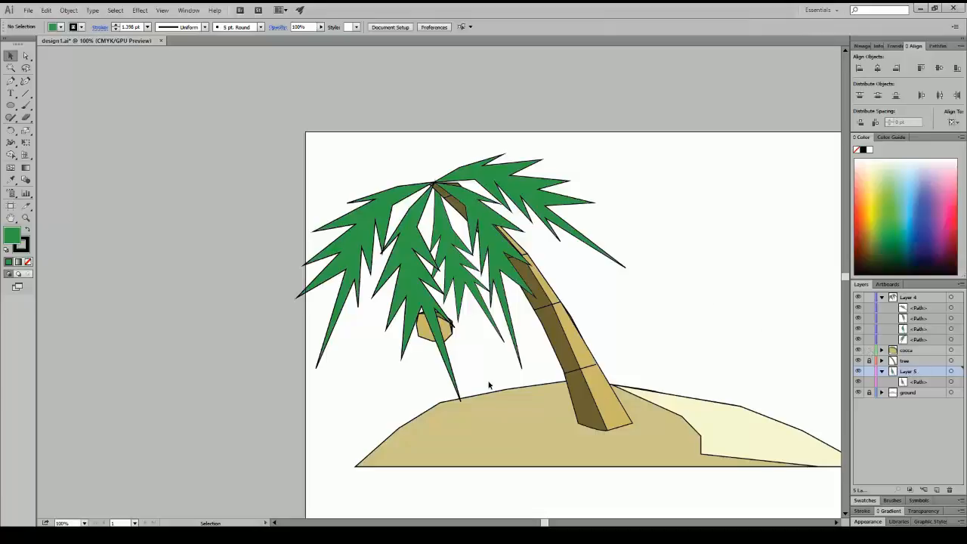
left_click_drag(444, 333, 445, 207)
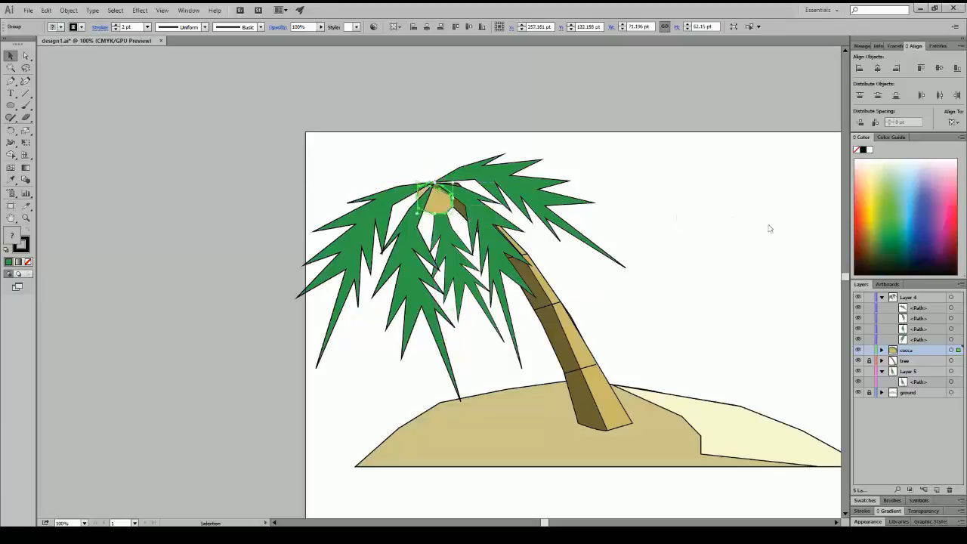
left_click(769, 228)
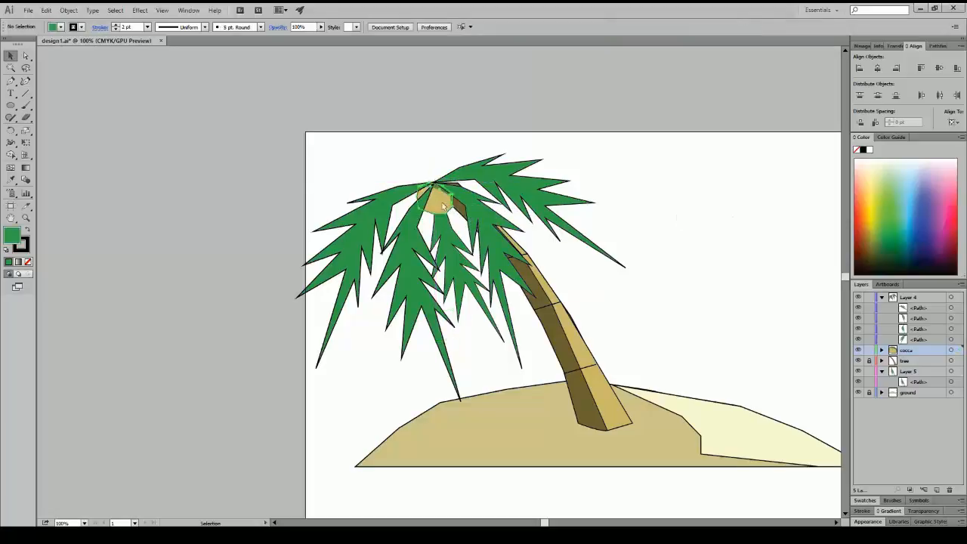
left_click_drag(438, 200, 438, 202)
left_click(710, 193)
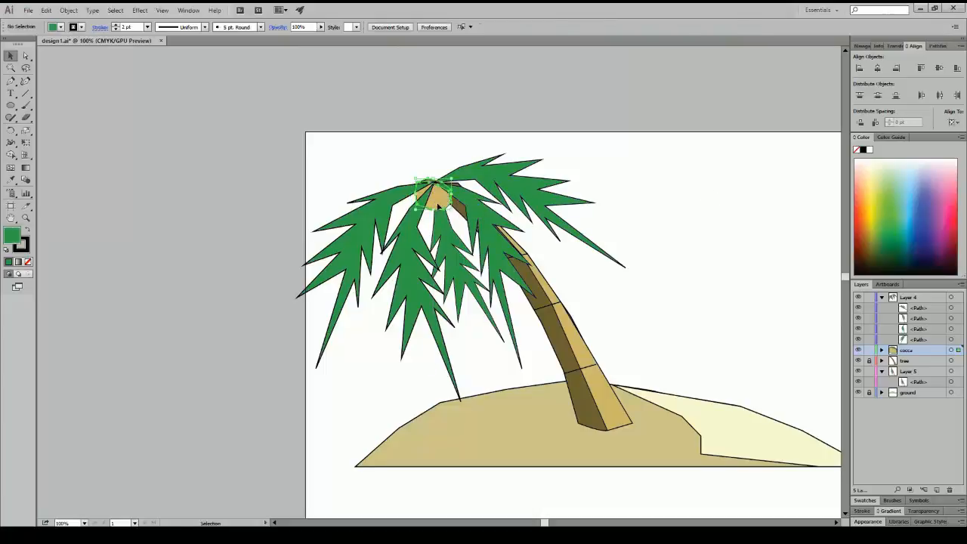
left_click(725, 192)
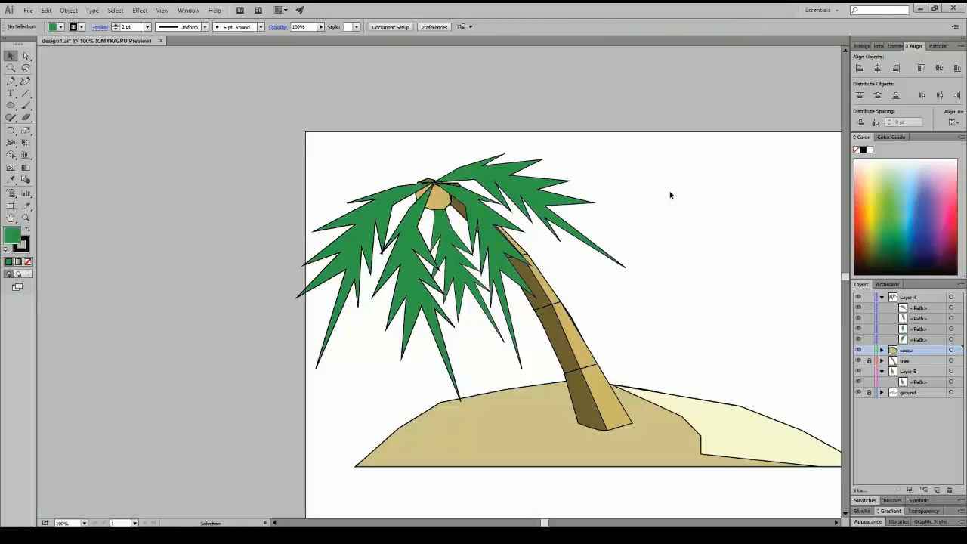
left_click(435, 204)
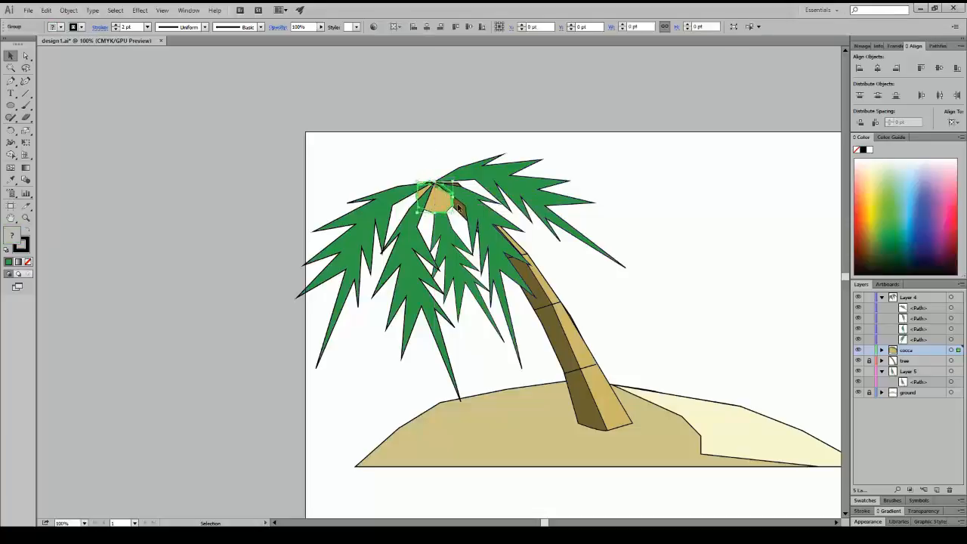
left_click(673, 214)
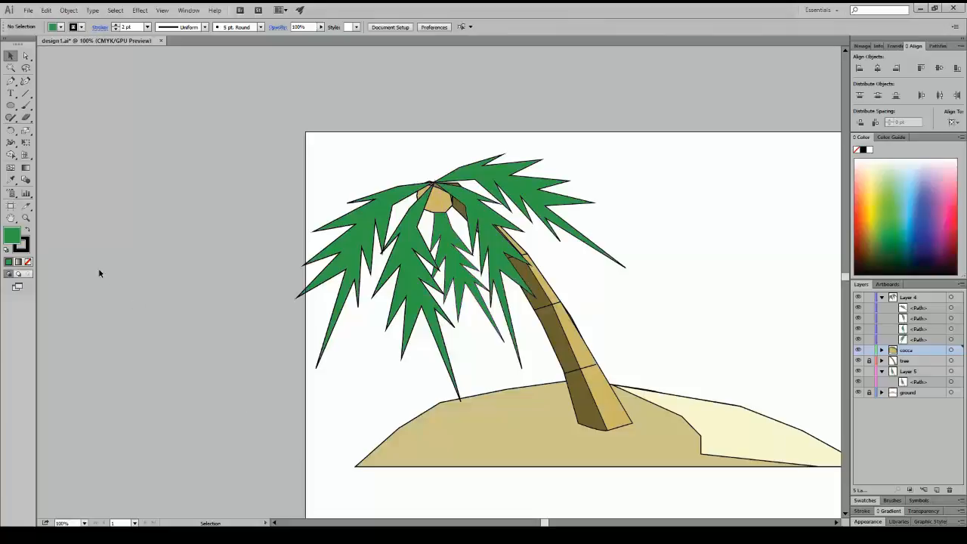
- Duplicate the coconut and place the copy just right of the first, overlapping it under the fronds
left_click(447, 202)
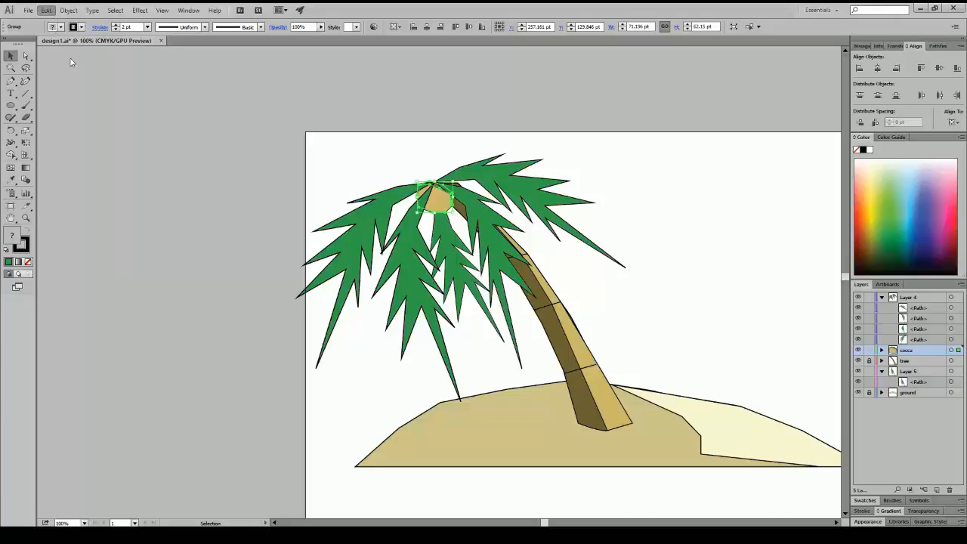
key("ctrl+v")
left_click_drag(450, 283, 479, 215)
left_click(730, 213)
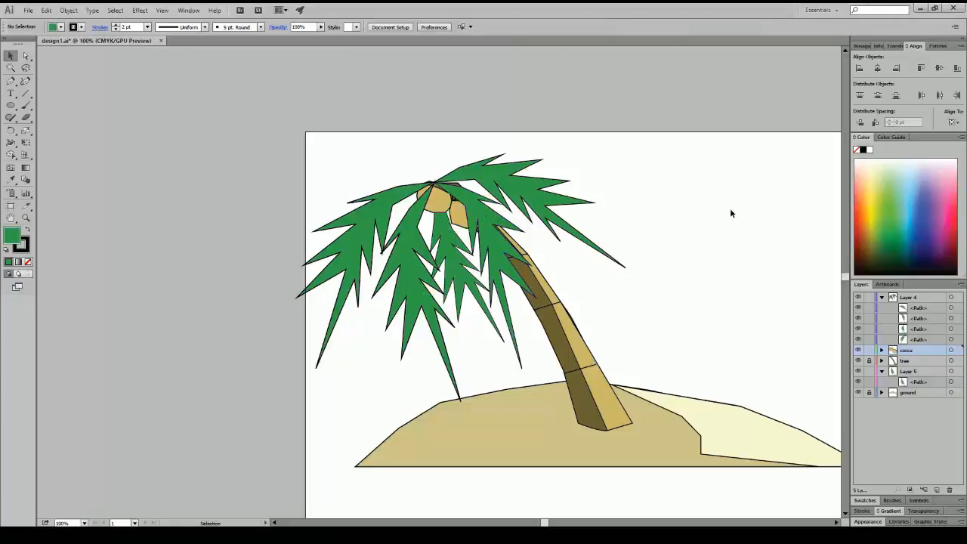
left_click_drag(477, 223, 473, 188)
left_click(714, 235)
left_click(717, 222)
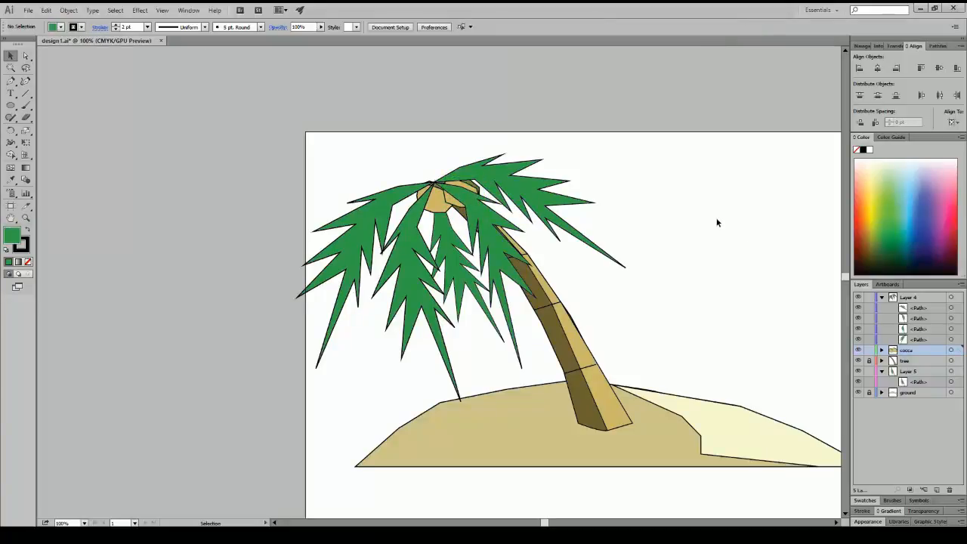
- Fine-tune the two coconuts' positions beneath the crown, with the second coconut stretched to about 70 pt high
left_click_drag(436, 210, 471, 193)
left_click(455, 202)
left_click(692, 227)
left_click(738, 210)
left_click(761, 238)
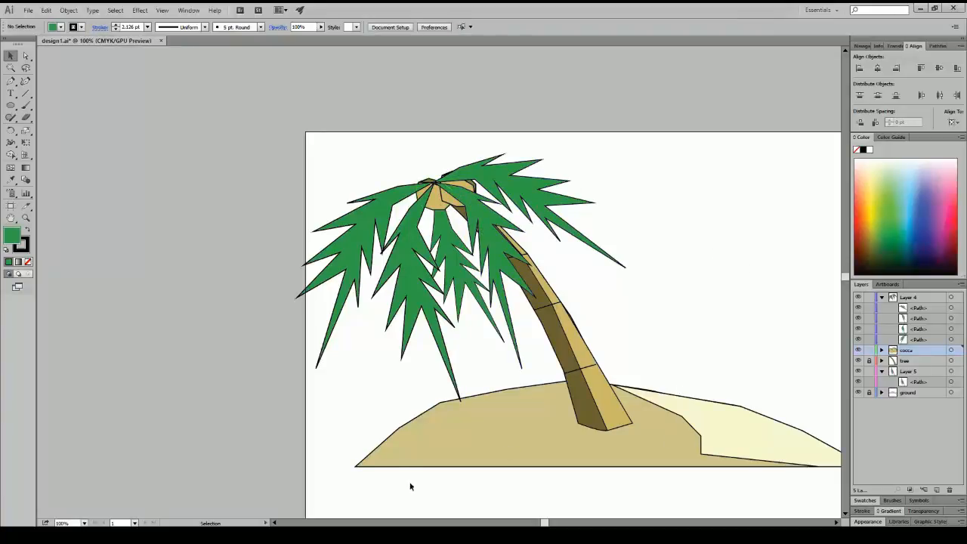
- Lock the cocca layer and Layer 5, which holds the small back frond
left_click_drag(545, 522, 556, 523)
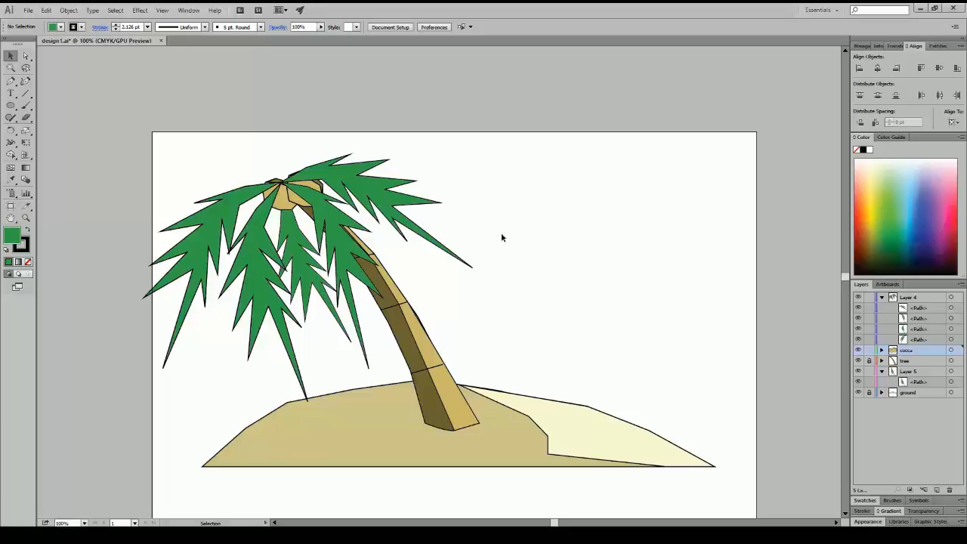
left_click(297, 213)
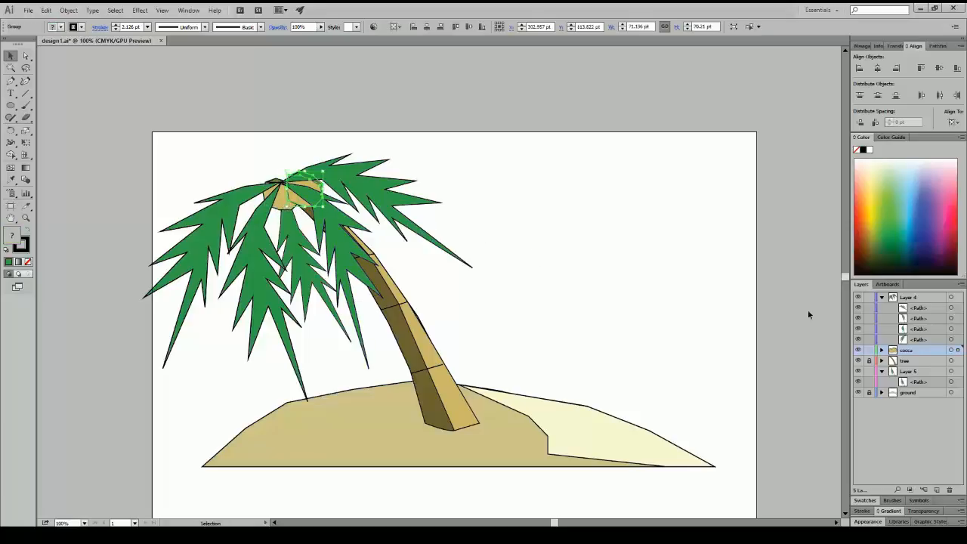
left_click(870, 350)
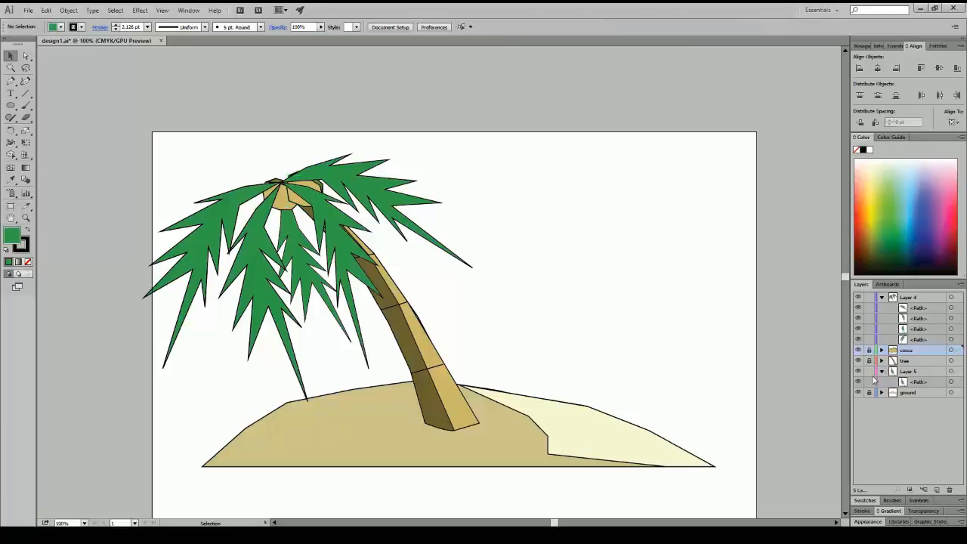
left_click(859, 372)
left_click(858, 373)
left_click(858, 382)
left_click(858, 382)
mouse_move(304, 268)
left_mouse_down()
mouse_move(537, 297)
mouse_move(287, 268)
mouse_move(305, 269)
left_mouse_up()
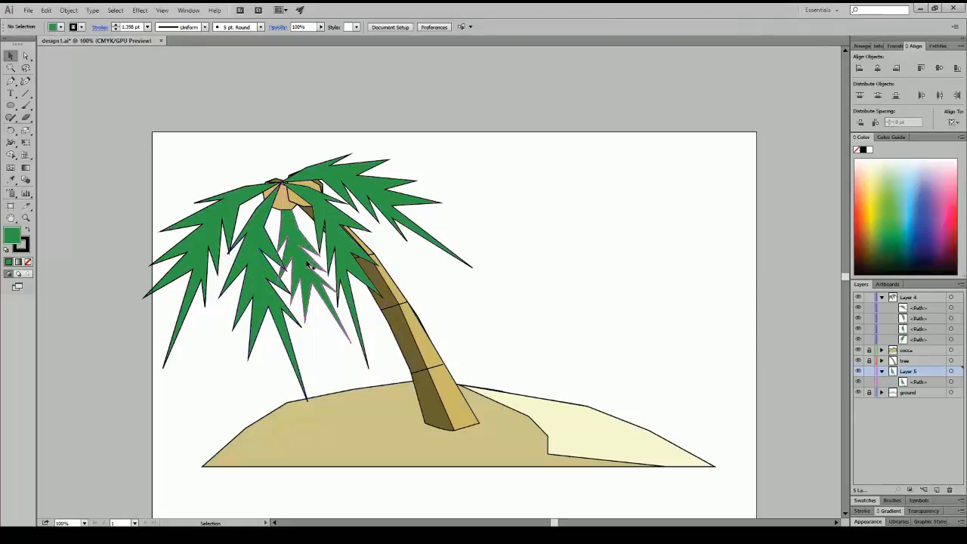
left_click(869, 373)
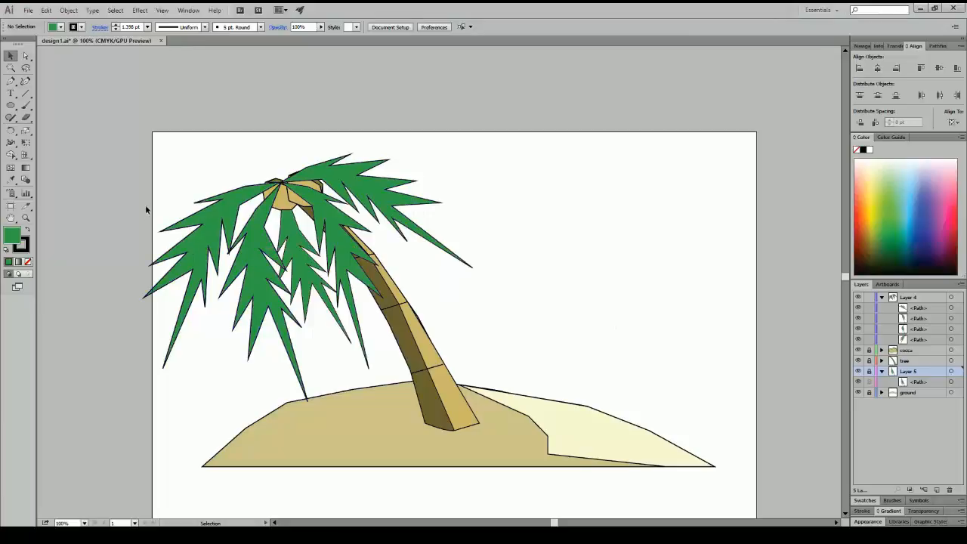
- Group the four front fronds on Layer 4
left_click_drag(405, 211, 540, 295)
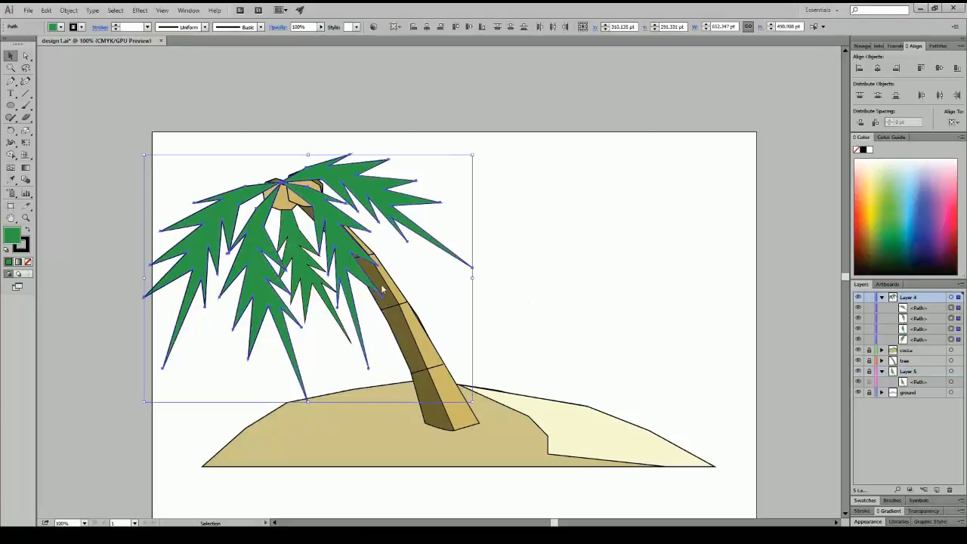
key("ctrl+g")
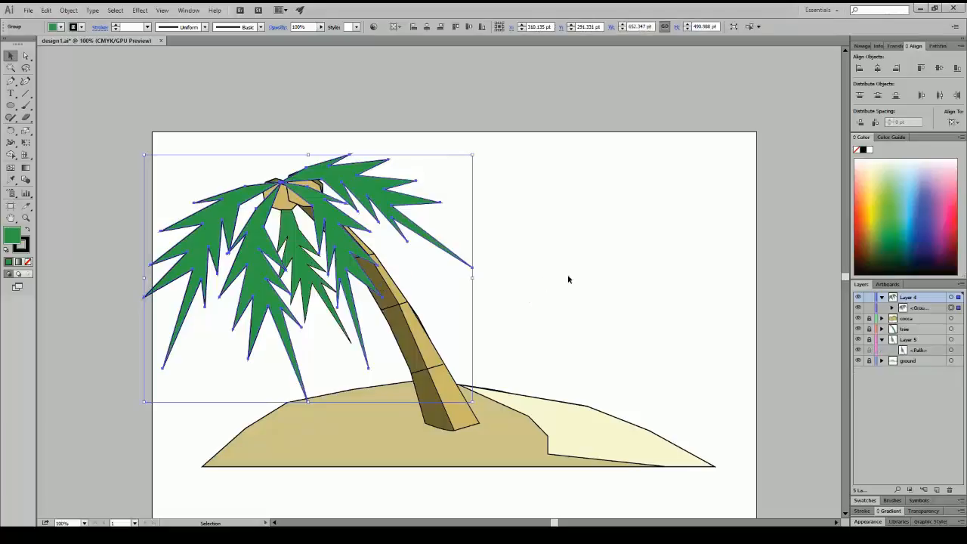
left_click(693, 290)
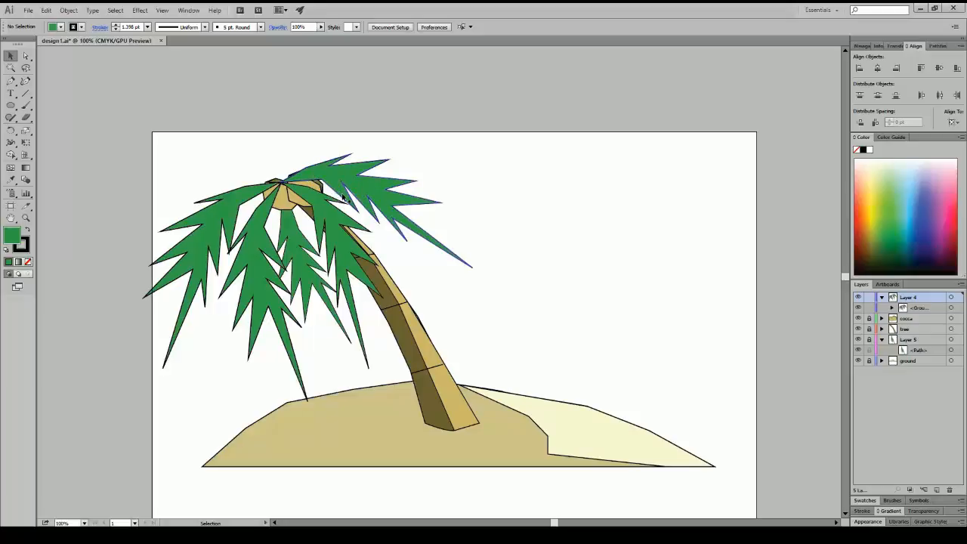
left_click(11, 82)
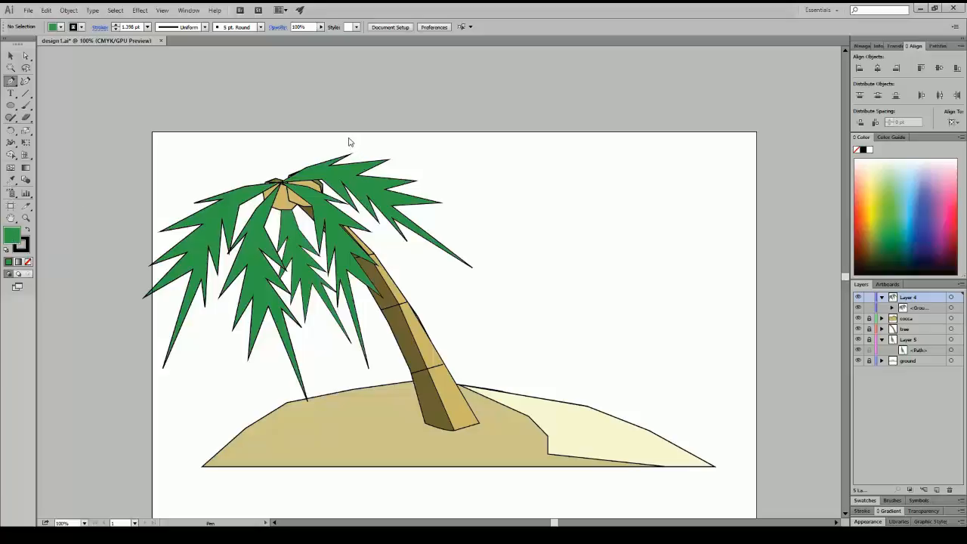
left_click(11, 179)
left_click(576, 416)
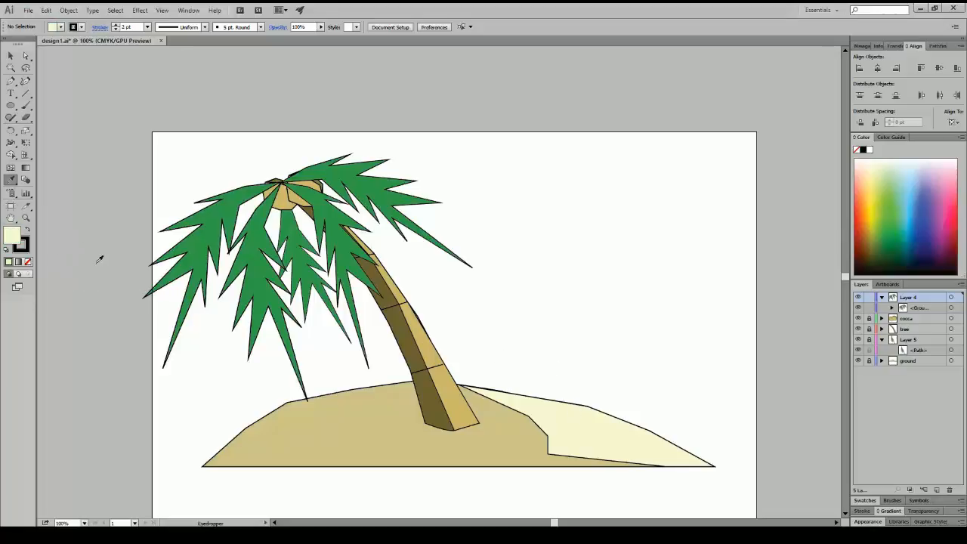
- With no fill and a 1.125 pt black stroke, start a Pen outline at the crown's centre along the upper-right frond's first two upper leaflets
left_click(25, 218)
left_click(300, 226)
left_click(490, 279)
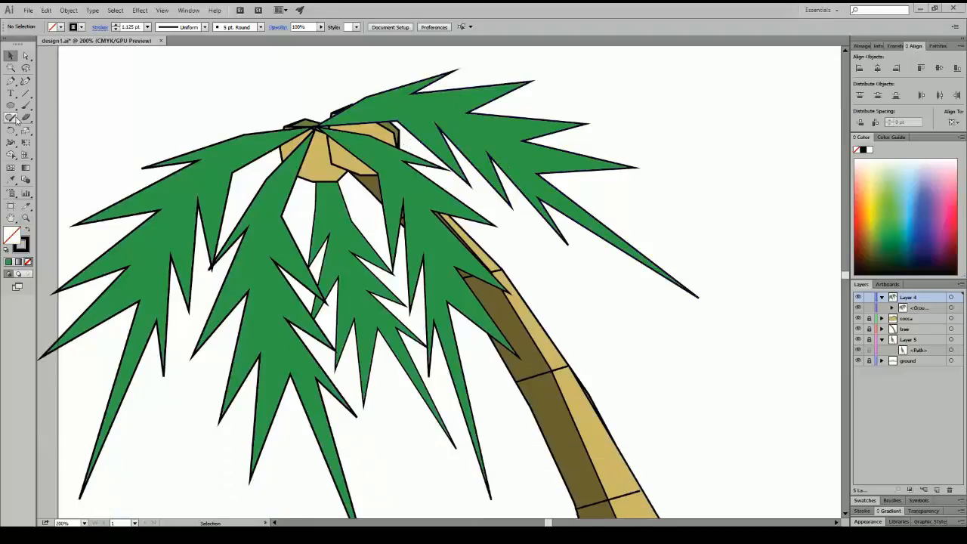
left_click(11, 80)
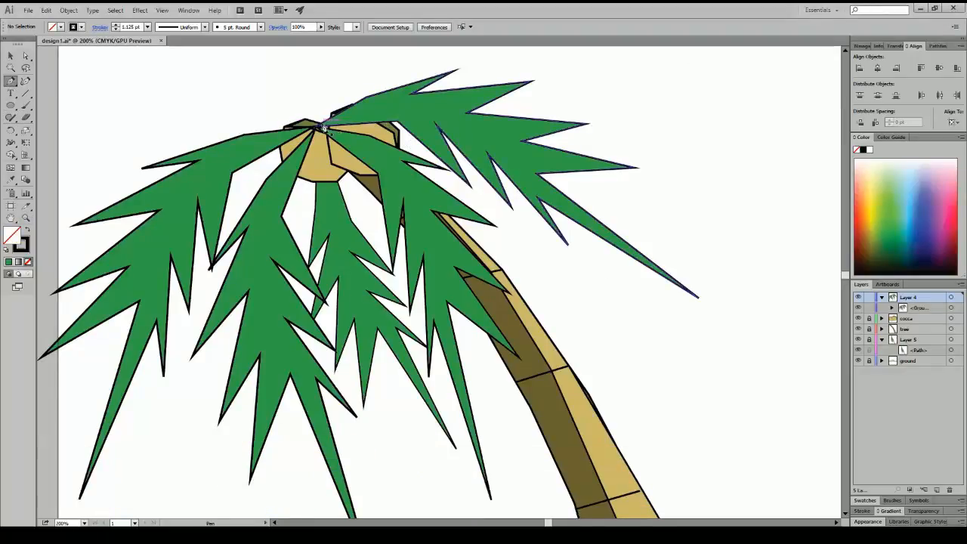
left_click(318, 128)
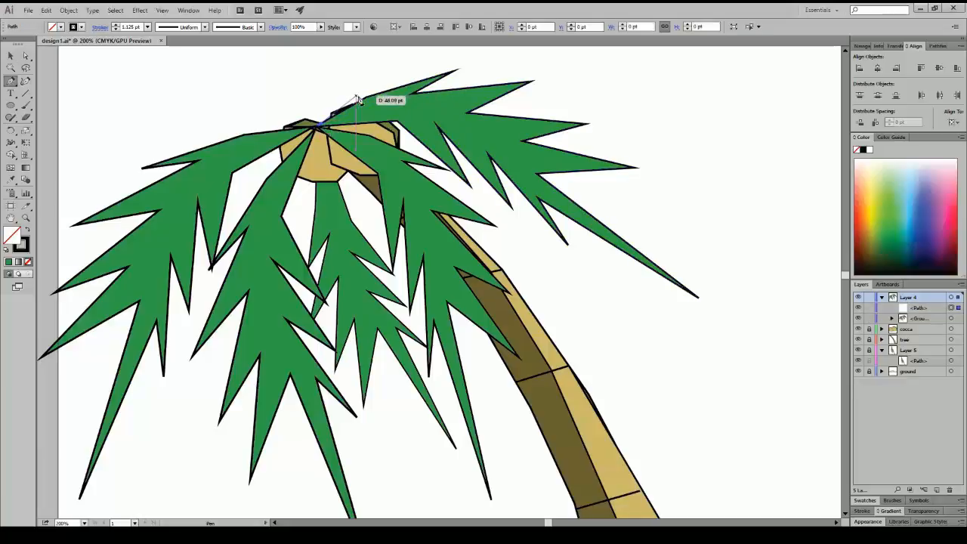
left_click(372, 97)
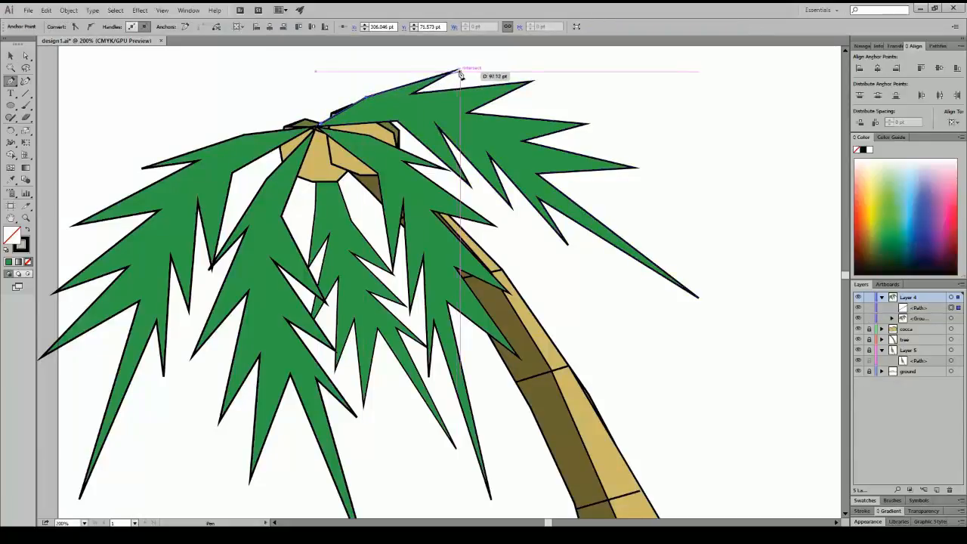
left_click(457, 71)
left_click(411, 93)
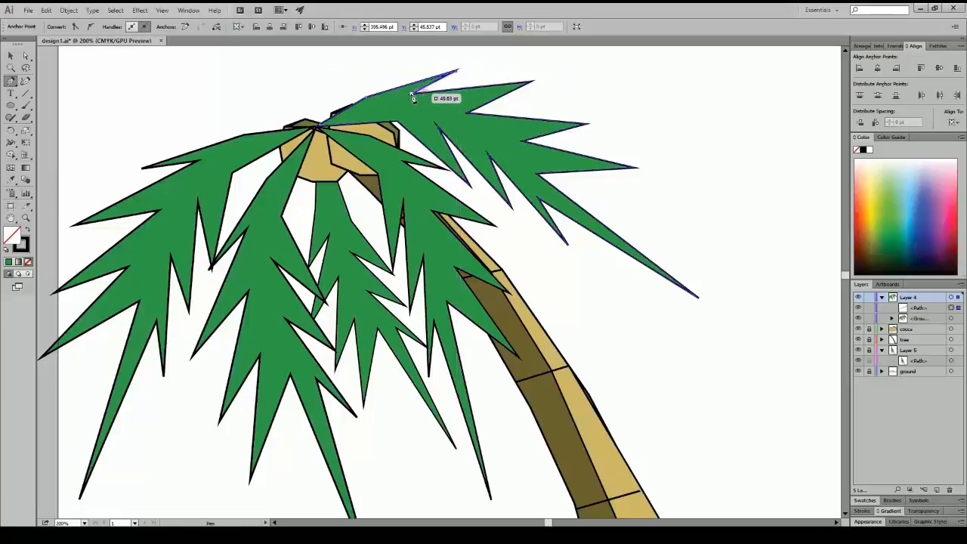
left_click(533, 82)
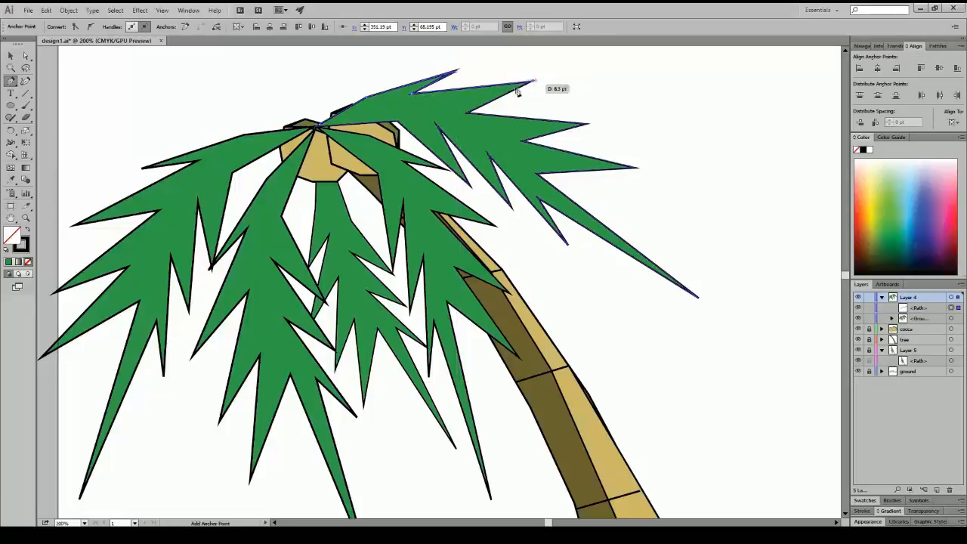
left_click(468, 112)
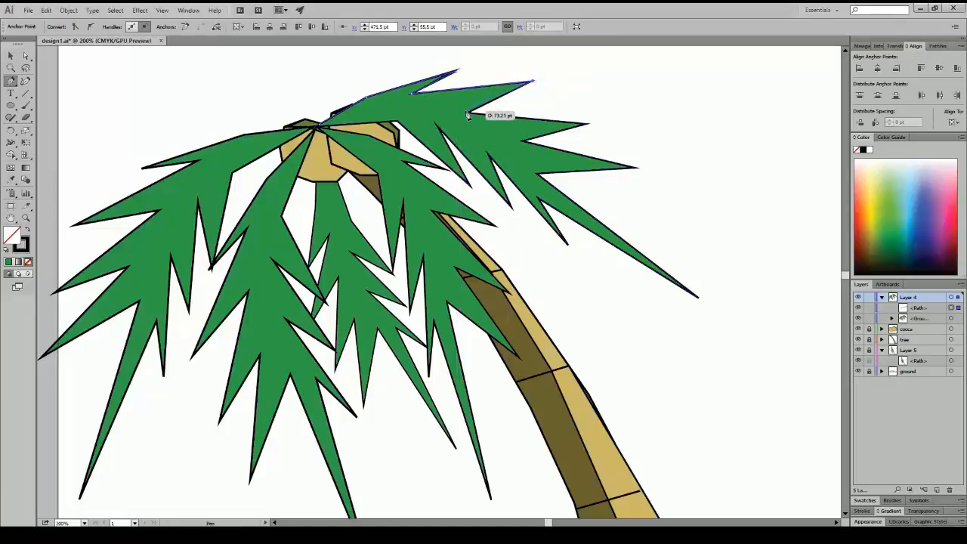
- Continue the outline around the upper-right frond's remaining upper leaflets to its long outer tip
left_click(588, 124)
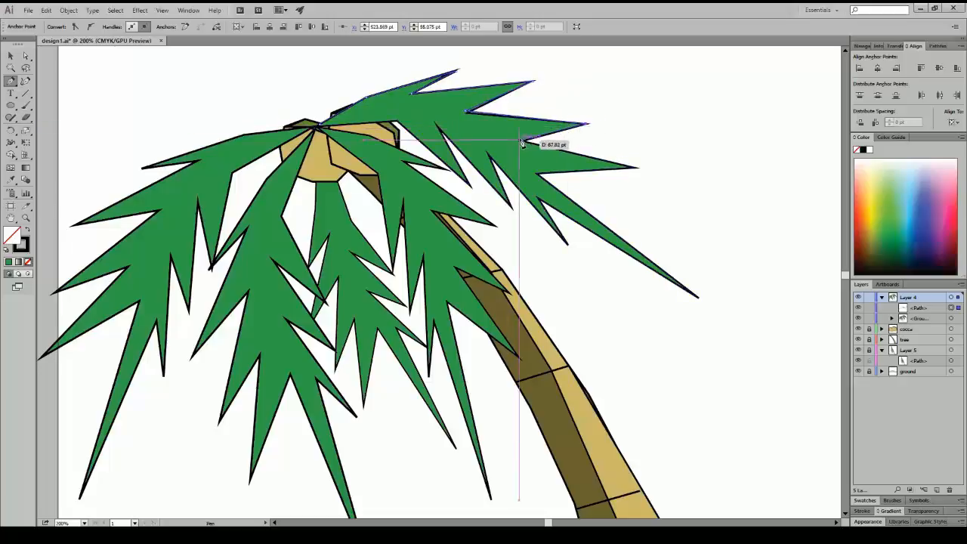
left_click(520, 140)
left_click(638, 168)
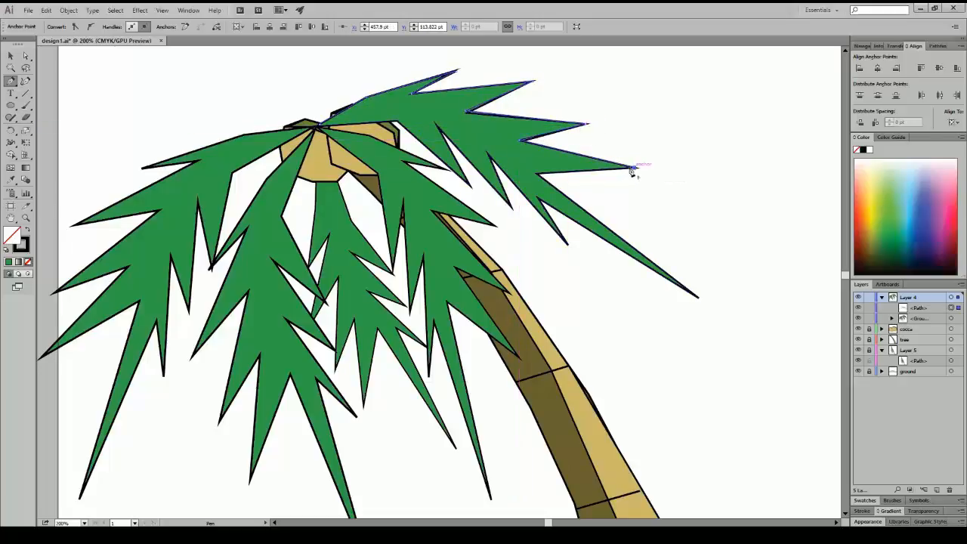
left_click(539, 174)
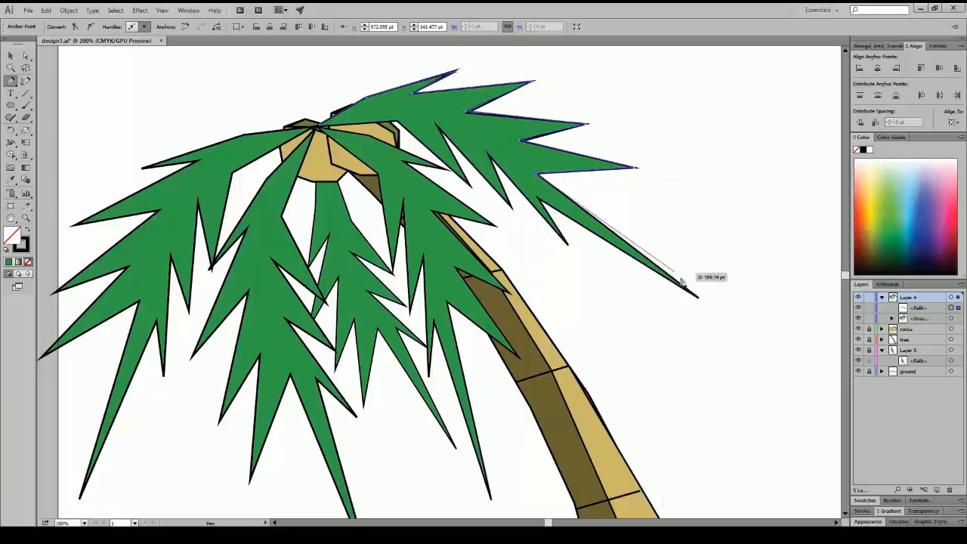
left_click(700, 297)
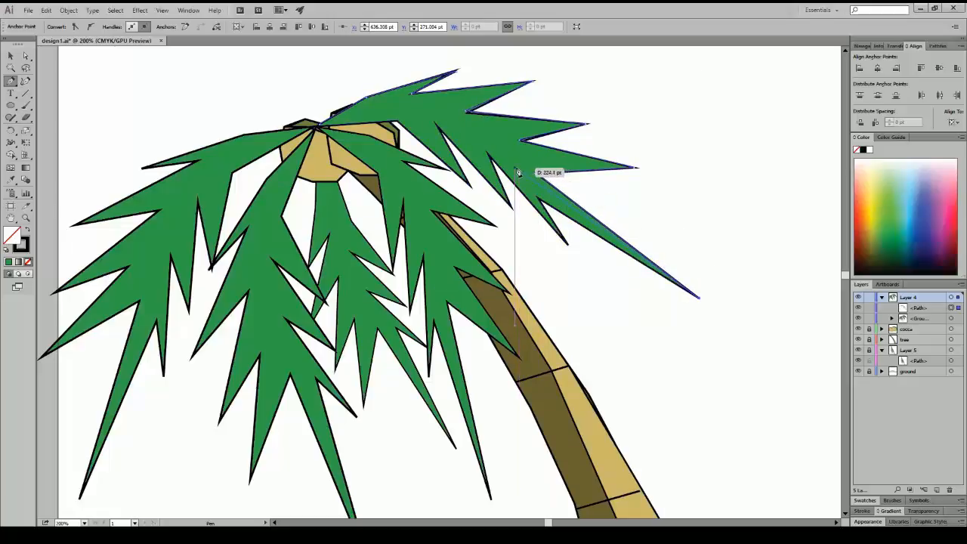
- Trace the highlight's inner edge back through the upper-right frond's leaflets and close the outline at the crown's centre
left_click(520, 170)
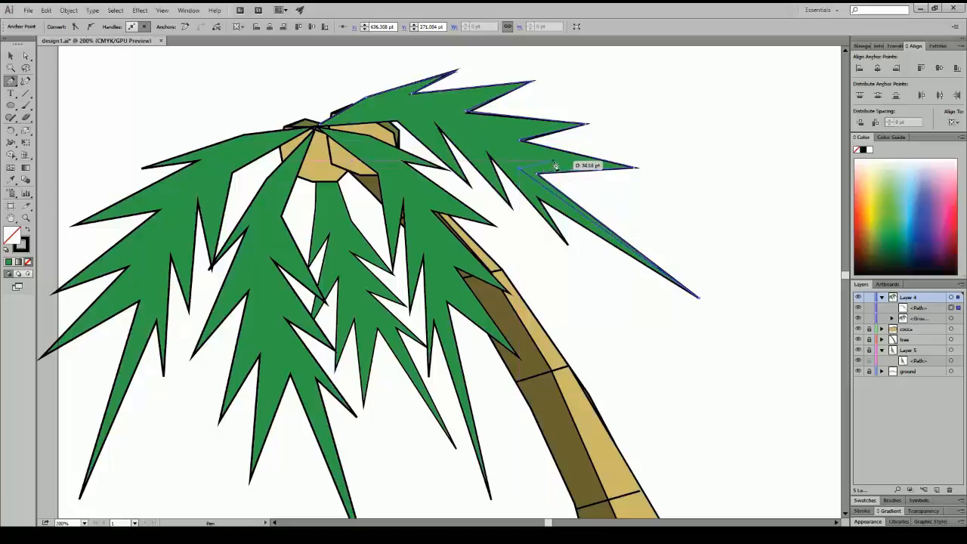
left_click(577, 166)
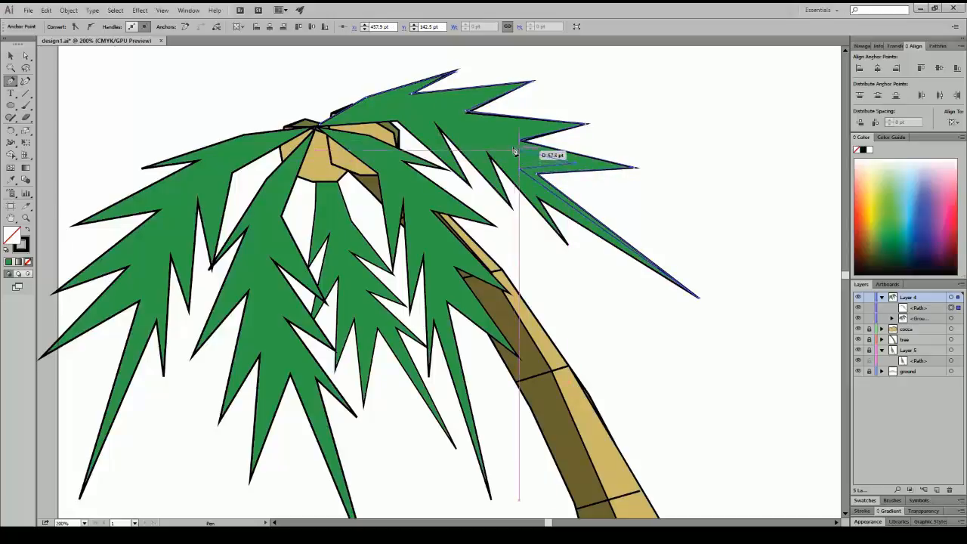
left_click_drag(521, 137, 321, 129)
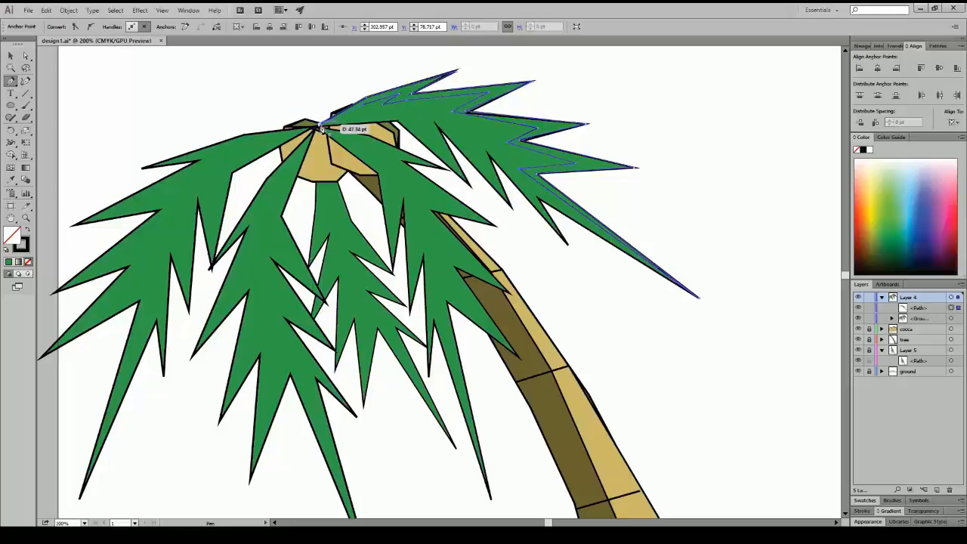
left_click_drag(321, 128, 321, 127)
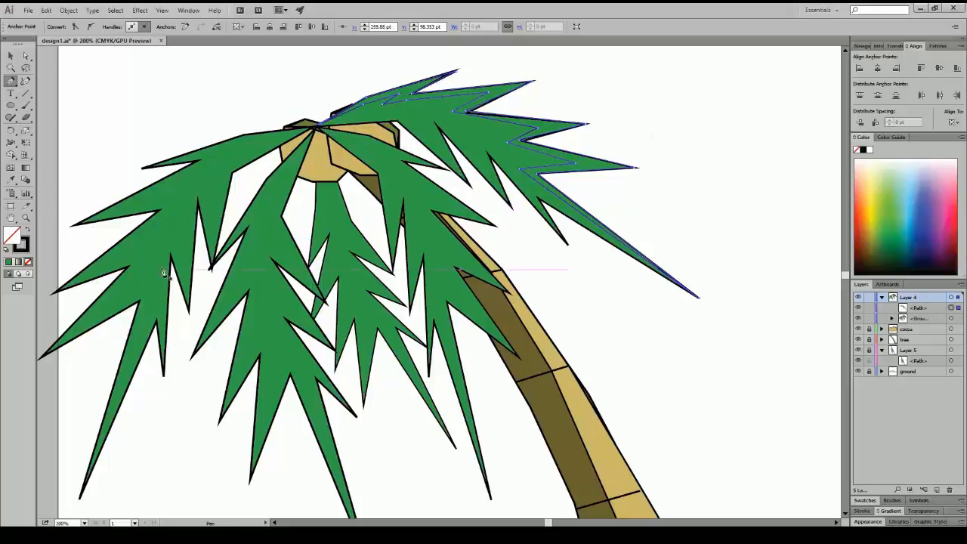
- Try the trunk's light tan colour on the new frond highlight shape with the Eyedropper
left_click(10, 179)
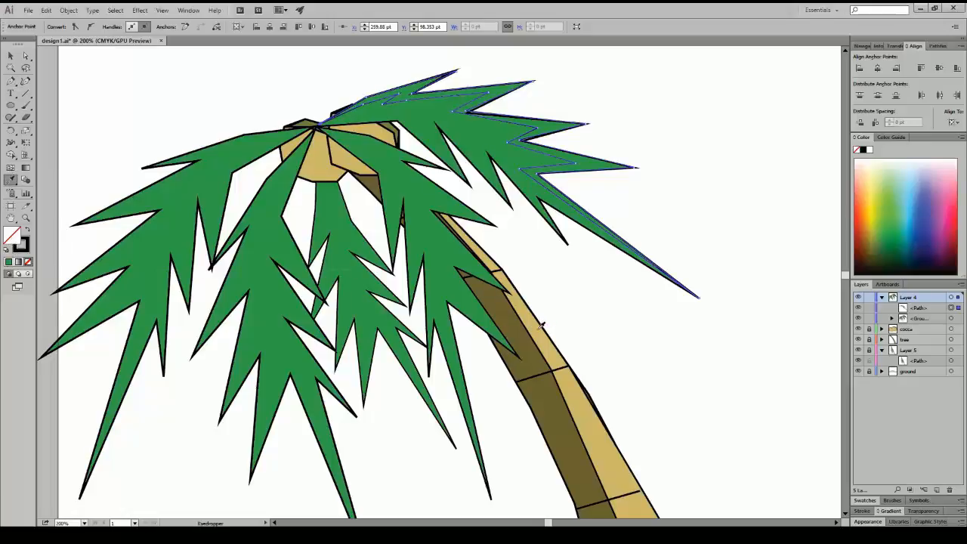
scroll(604, 340, "down", 6)
scroll(755, 466, "right", 10)
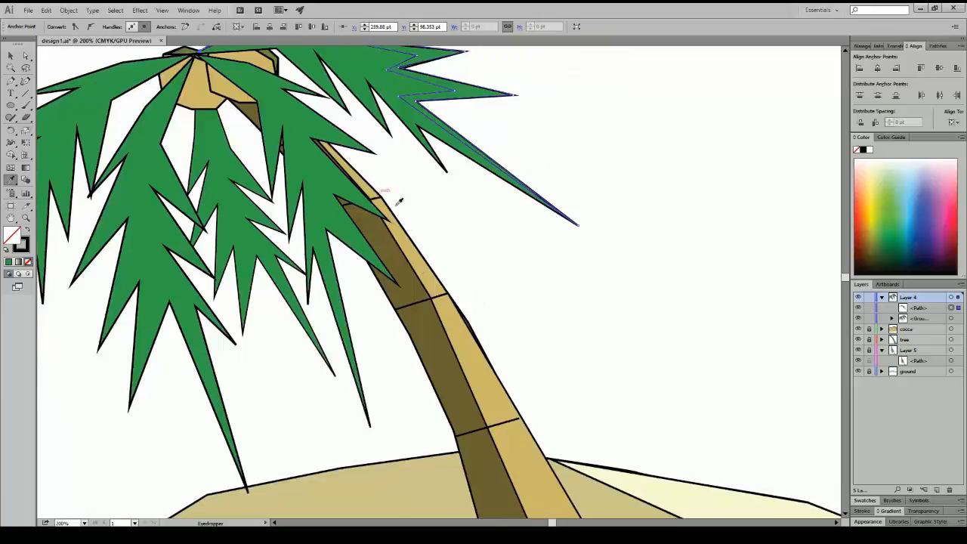
left_click(435, 291)
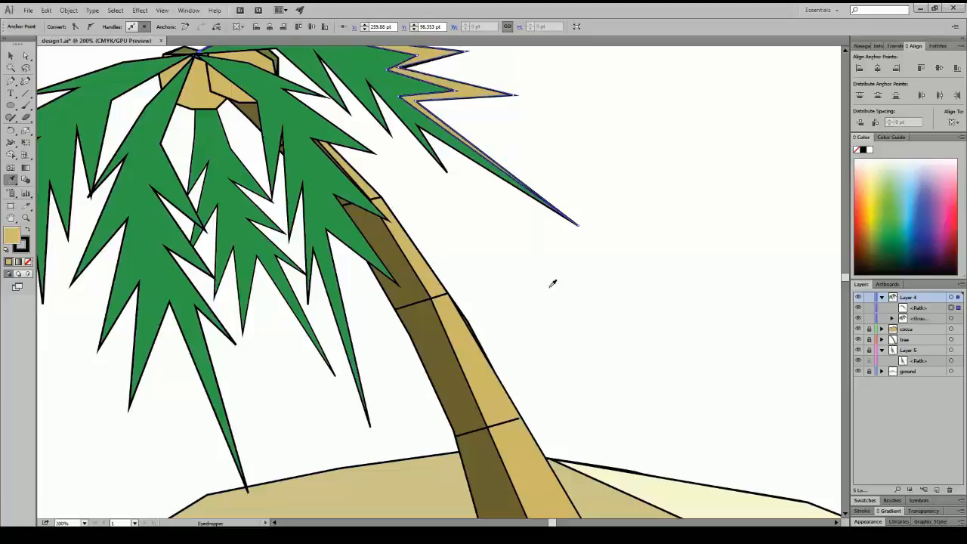
- Apply the pale cream sand's fill and stroke to the frond highlight shape with the Eyedropper, and deselect it
scroll(651, 293, "up", 11)
scroll(647, 291, "down", 8)
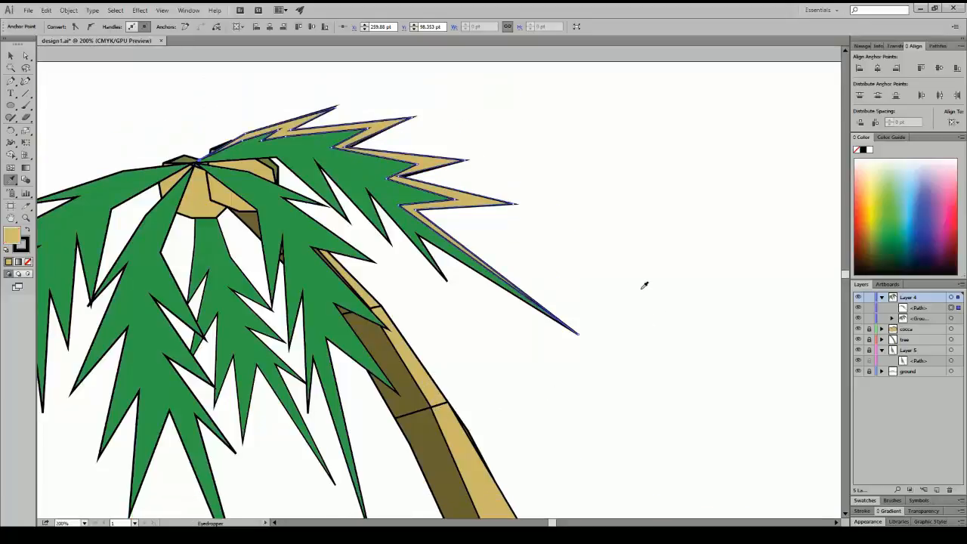
scroll(682, 330, "down", 2)
left_click(692, 501)
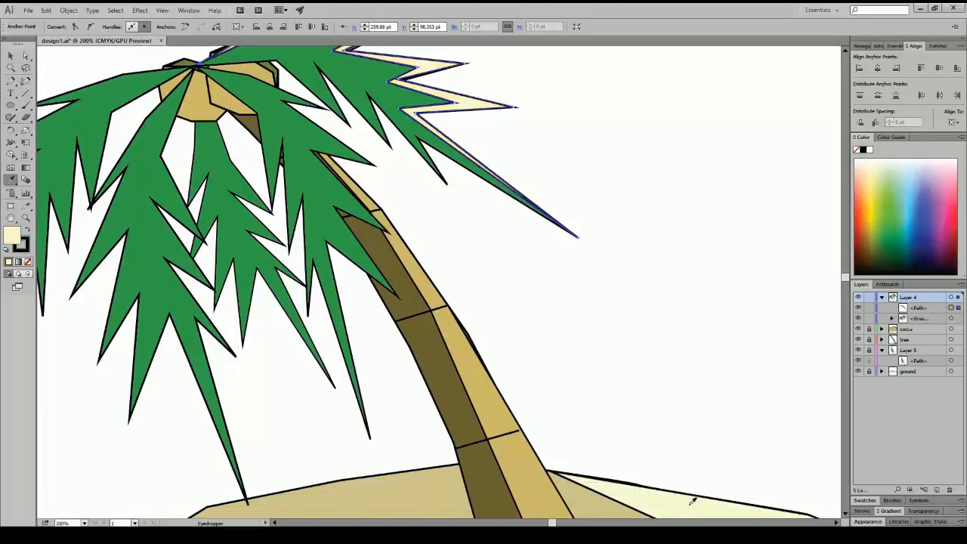
scroll(643, 326, "up", 6)
scroll(641, 322, "down", 2)
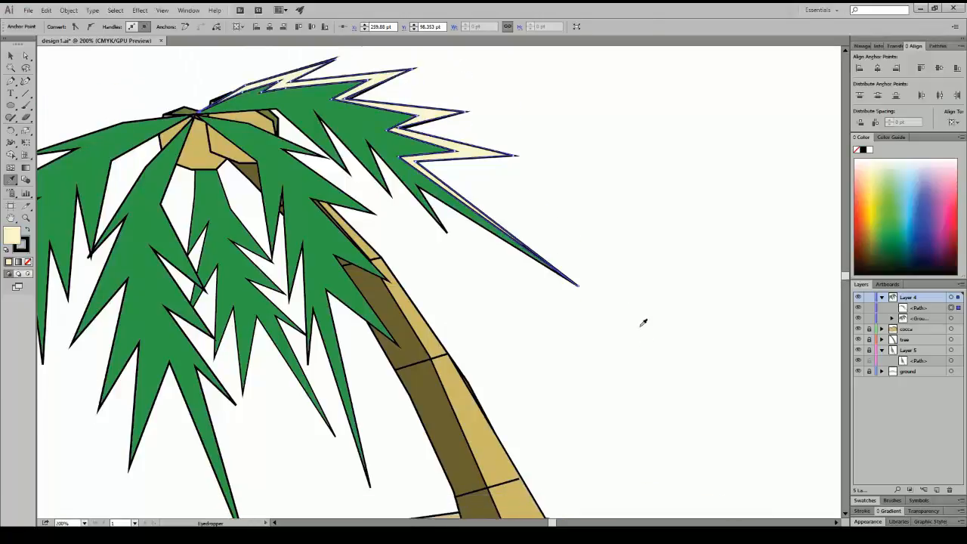
scroll(642, 321, "up", 3)
left_click(11, 56)
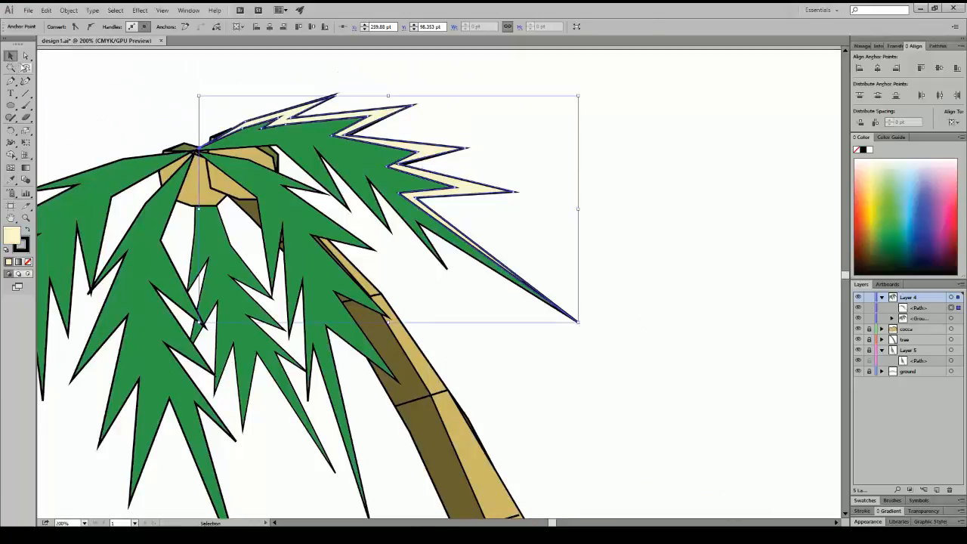
left_click(630, 168)
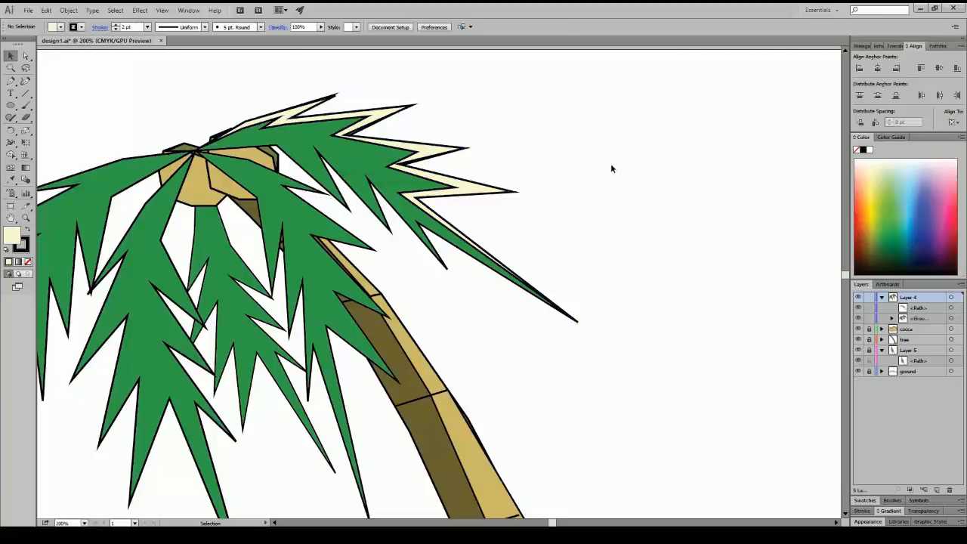
scroll(612, 169, "down", 5)
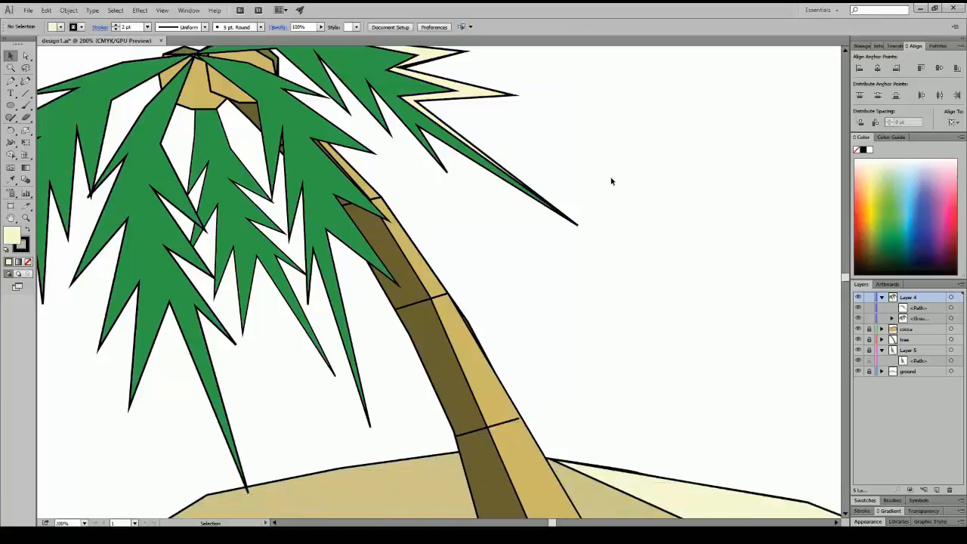
scroll(609, 182, "up", 6)
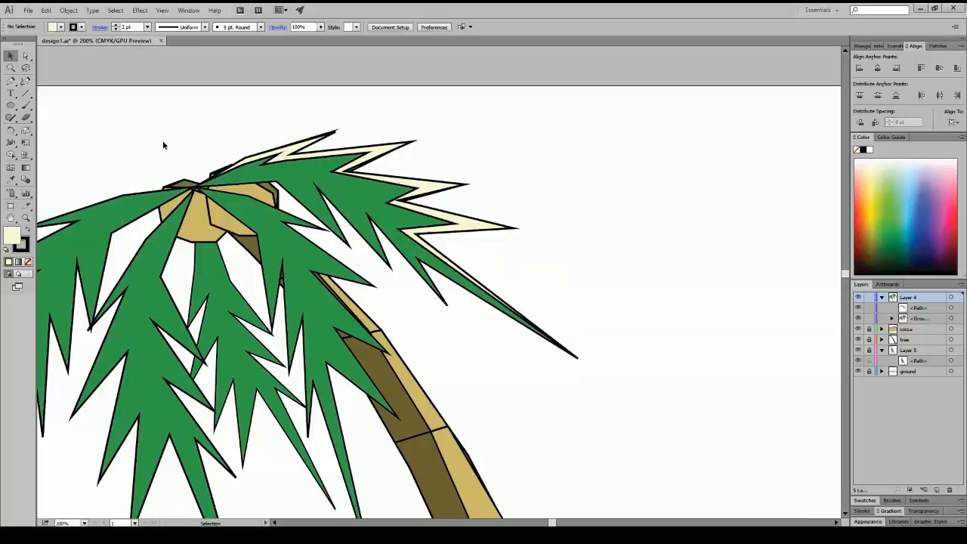
scroll(191, 152, "down", 5)
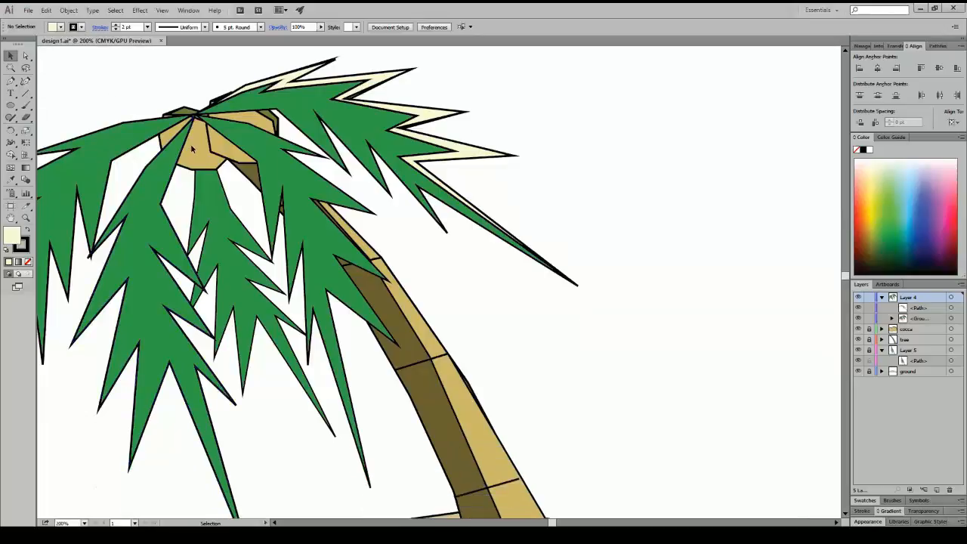
scroll(191, 147, "down", 7)
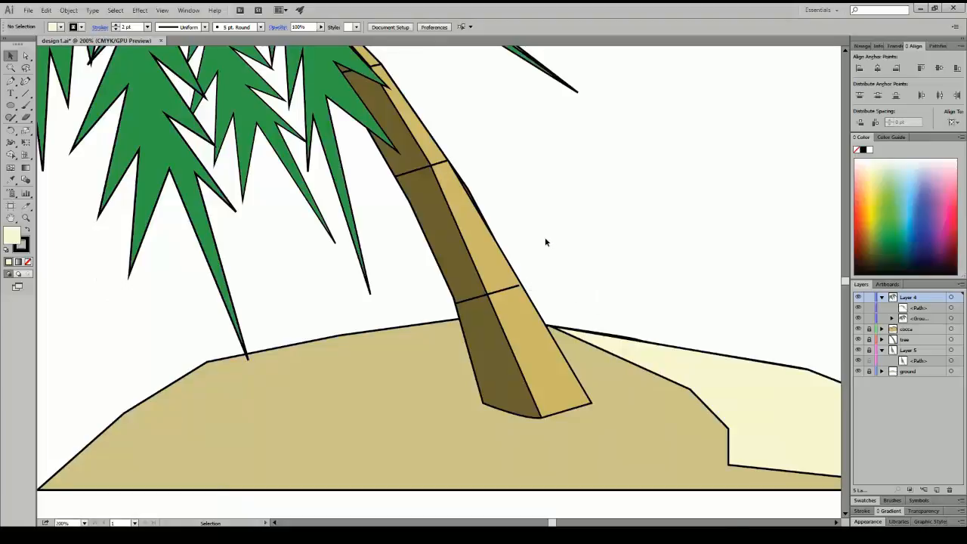
scroll(545, 241, "up", 7)
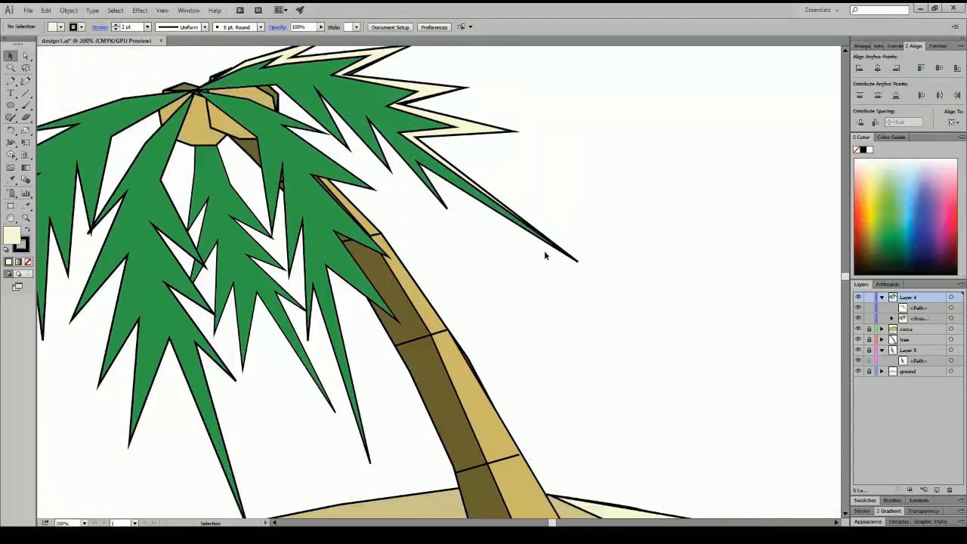
scroll(543, 250, "down", 1)
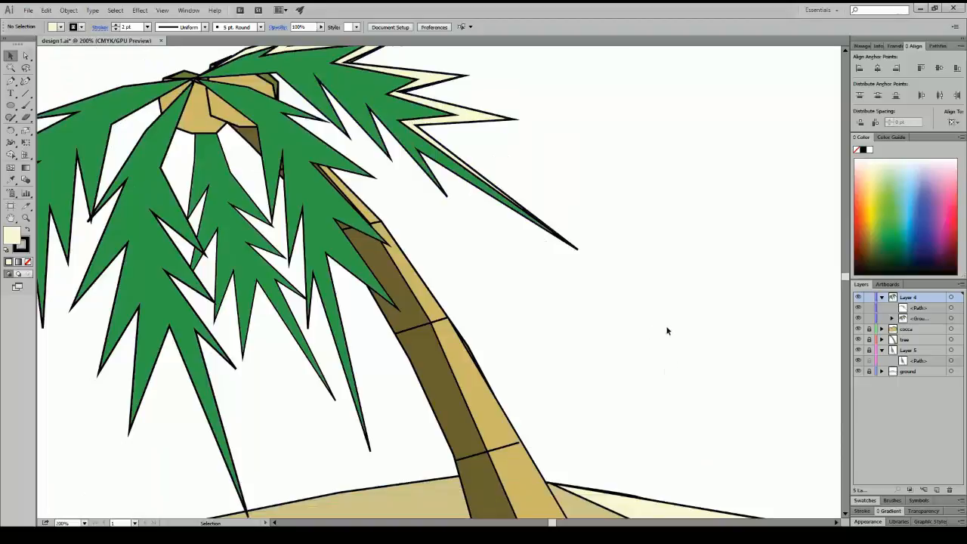
scroll(575, 274, "up", 4)
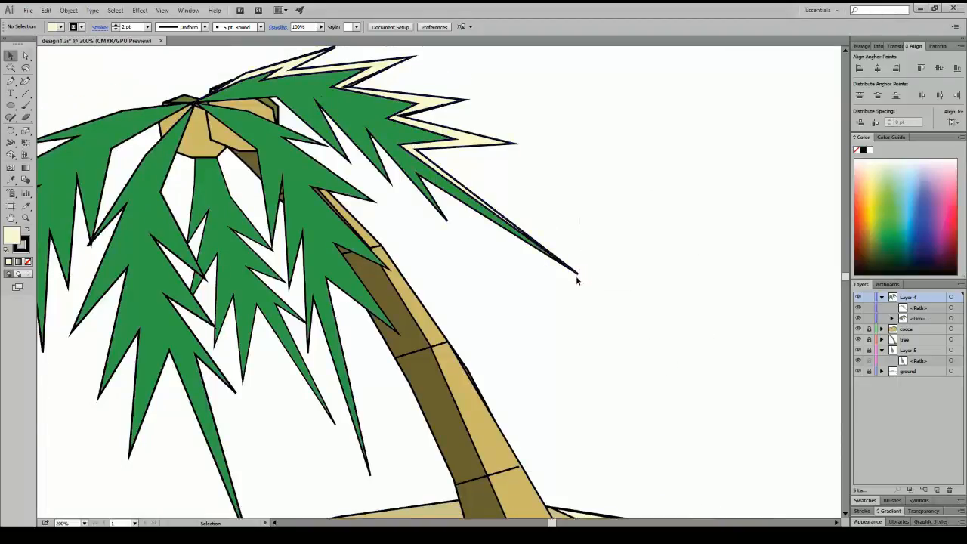
- Change the upper-right frond's highlight shape to a yellow fill and view the whole artwork at 100%
left_click(426, 188)
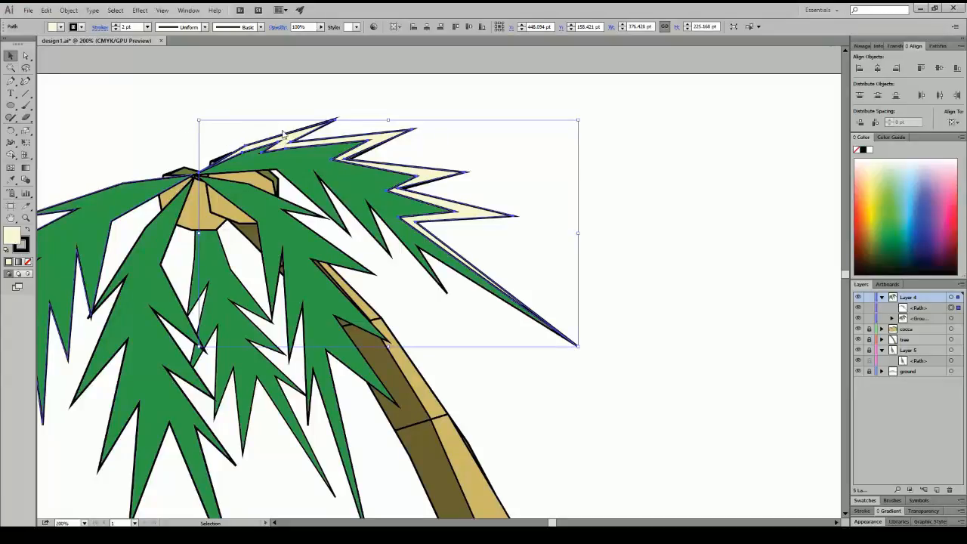
key("ctrl+z")
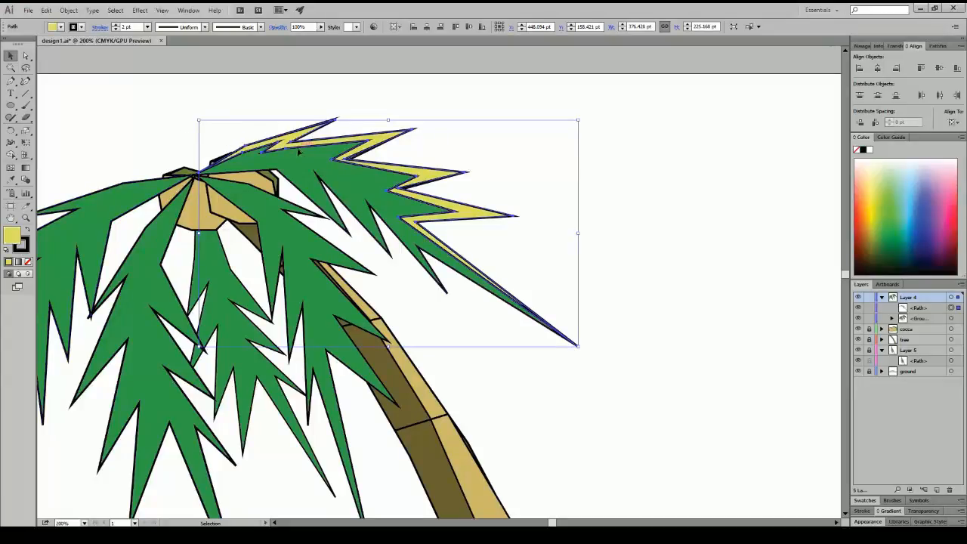
left_click(651, 240)
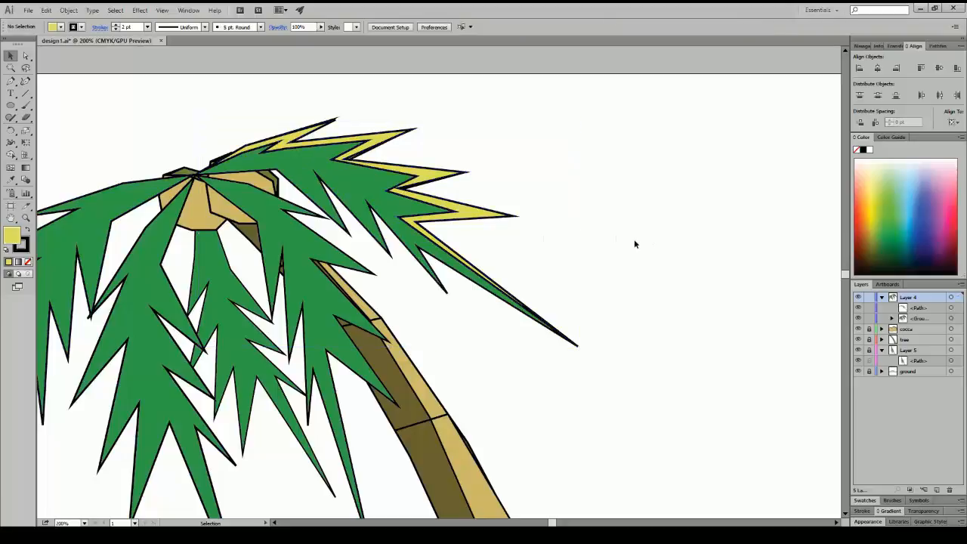
scroll(634, 243, "down", 5)
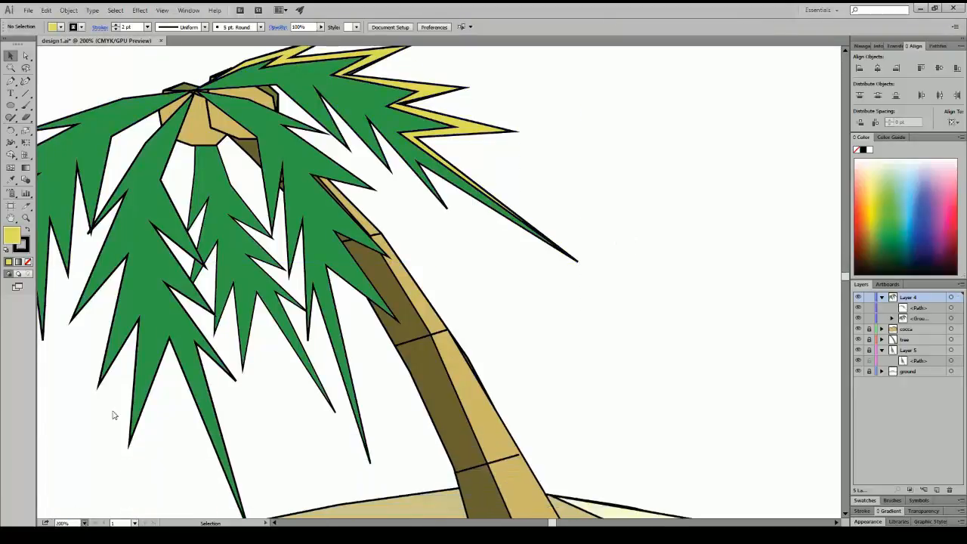
key("ctrl+1")
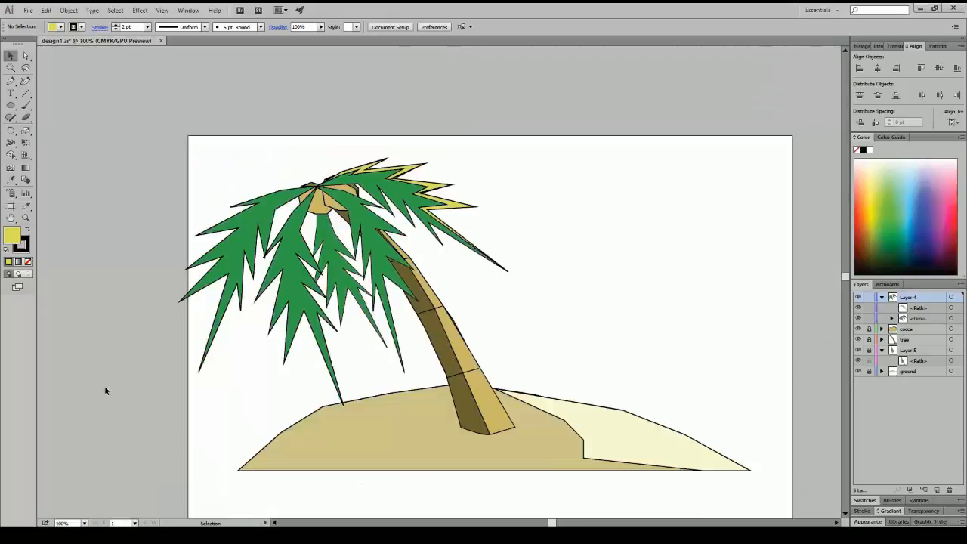